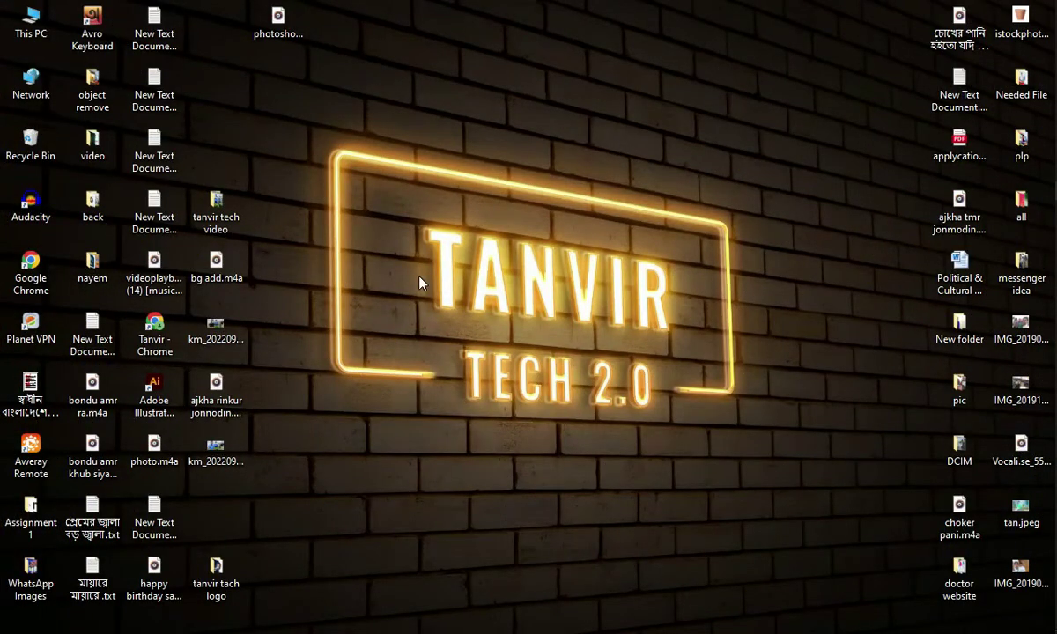
Refresh the desktop, then box-select and open today's five downloaded photos from Downloads
{"action": "right_click", "coordinate": [504, 92]}
{"action": "left_click", "coordinate": [525, 135]}
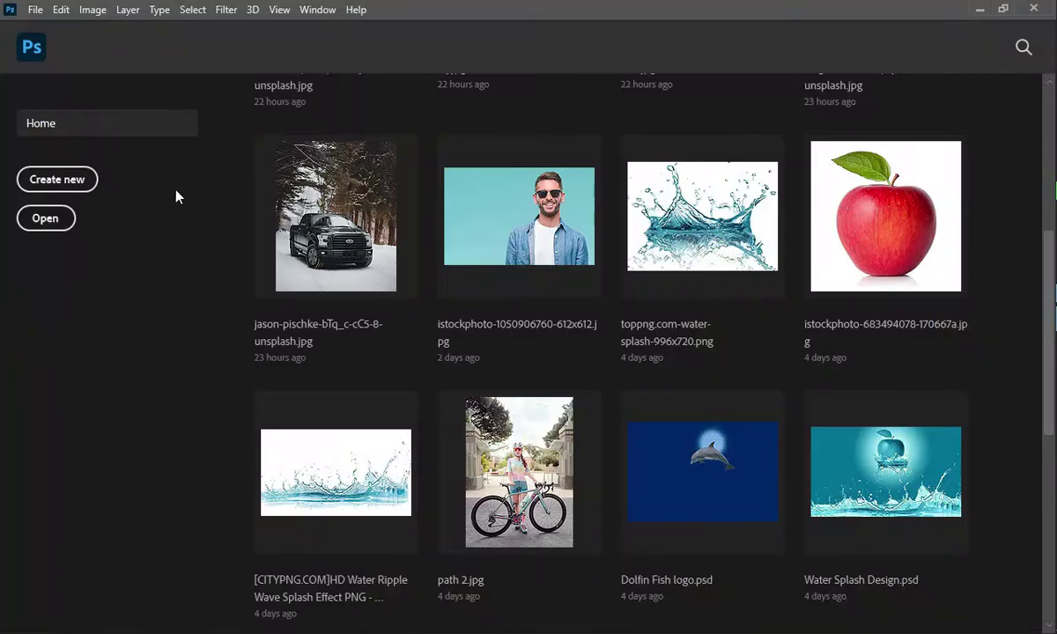
{"action": "left_click", "coordinate": [53, 227]}
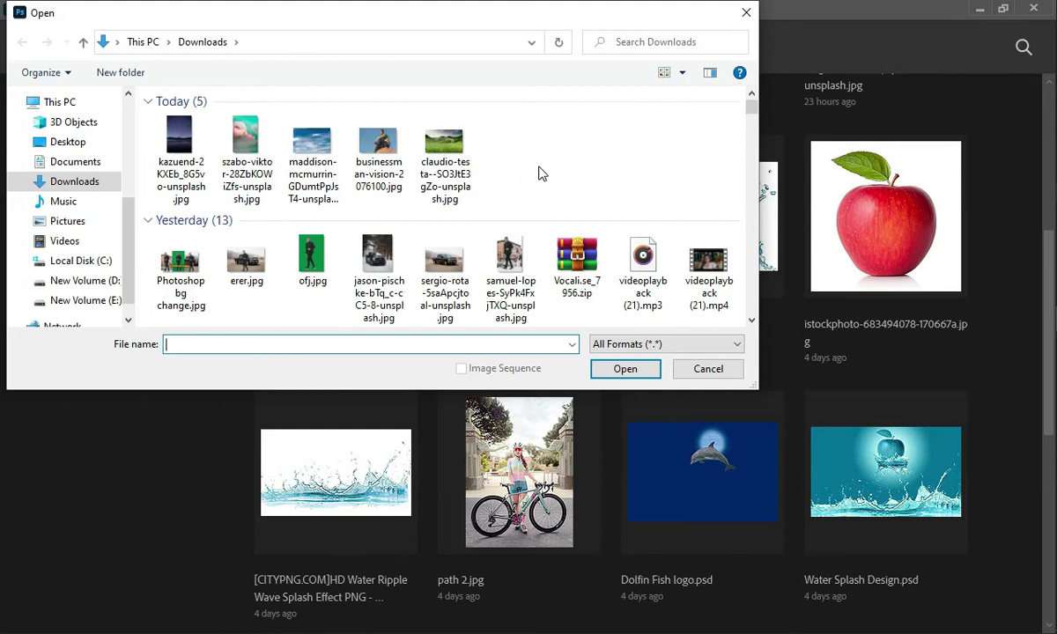
{"action": "left_click_drag", "start_coordinate": [526, 194], "coordinate": [141, 110]}
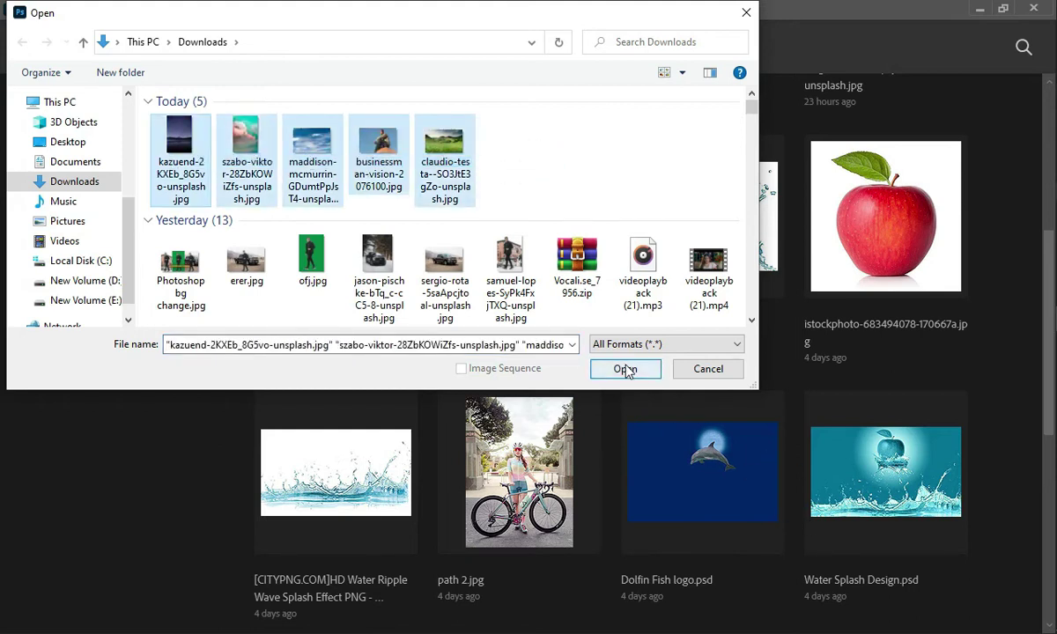
{"action": "left_click", "coordinate": [626, 370]}
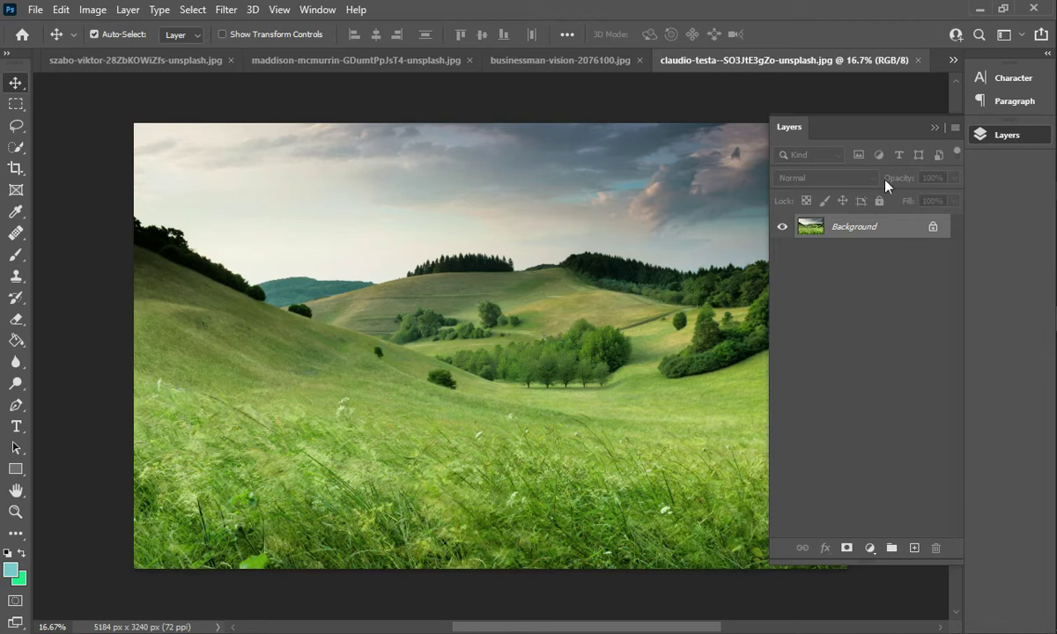
Unlock the landscape's Background into Layer 0 and duplicate it with Ctrl+J as Layer 0 copy
{"action": "left_click_drag", "start_coordinate": [854, 129], "coordinate": [897, 132]}
{"action": "left_click", "coordinate": [932, 228]}
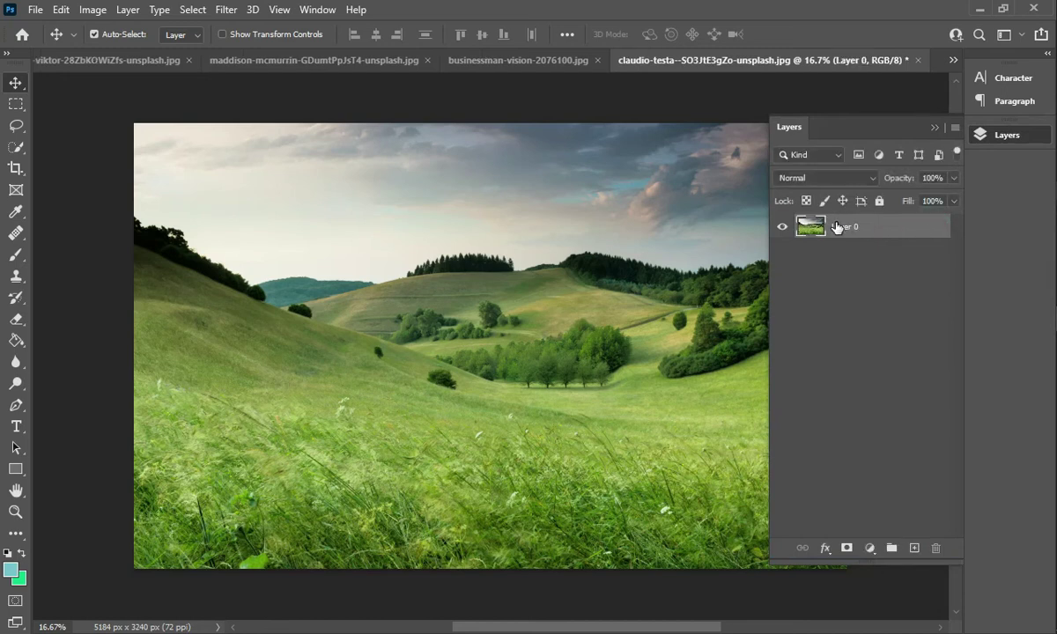
{"action": "key", "text": "ctrl+j"}
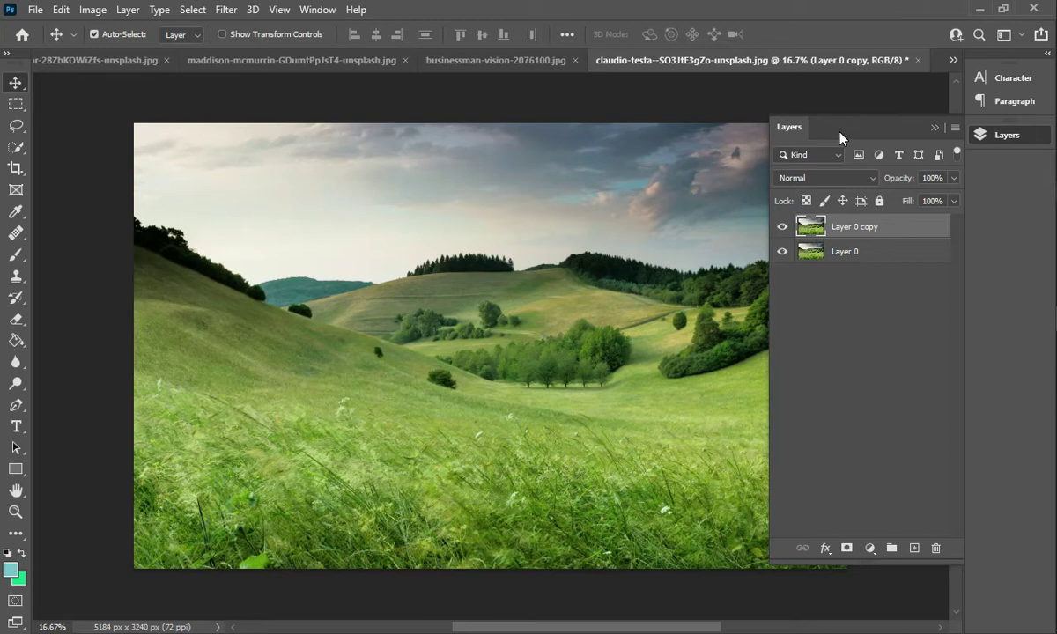
{"action": "left_click_drag", "start_coordinate": [835, 128], "coordinate": [923, 141]}
{"action": "left_click_drag", "start_coordinate": [869, 121], "coordinate": [875, 120]}
{"action": "left_click_drag", "start_coordinate": [452, 254], "coordinate": [377, 253]}
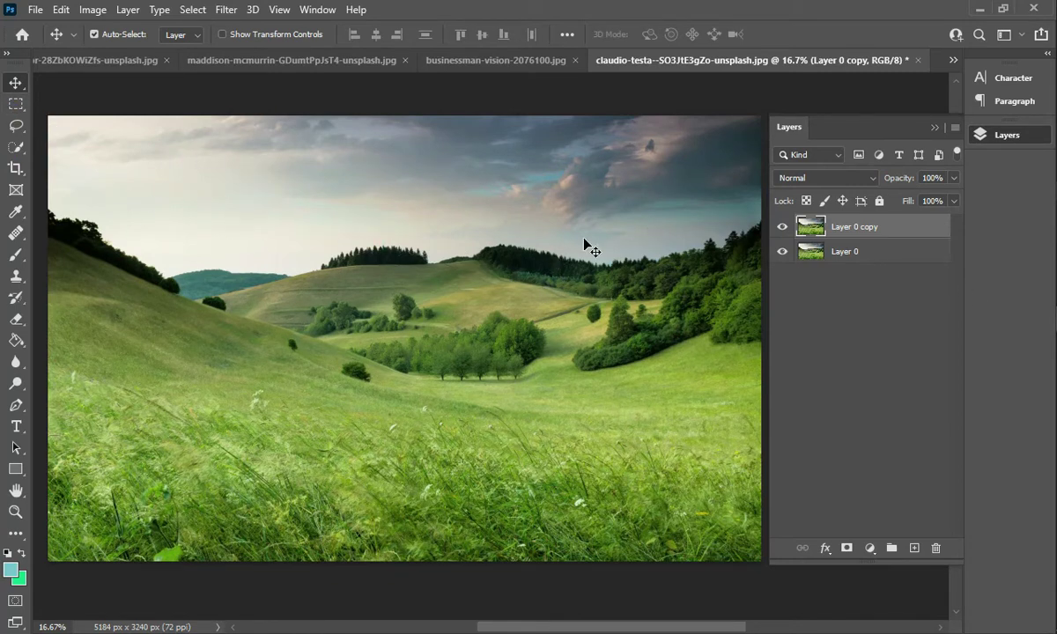
{"action": "left_click", "coordinate": [19, 151]}
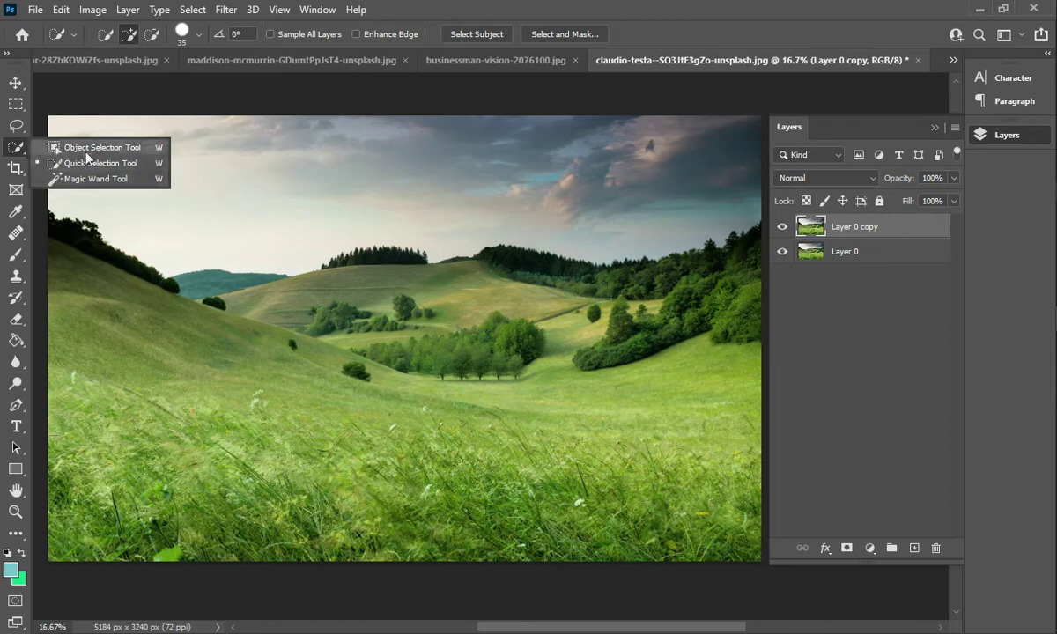
Quick-select the sky above the hills and launch Edit > Sky Replacement on it
{"action": "left_click", "coordinate": [87, 169]}
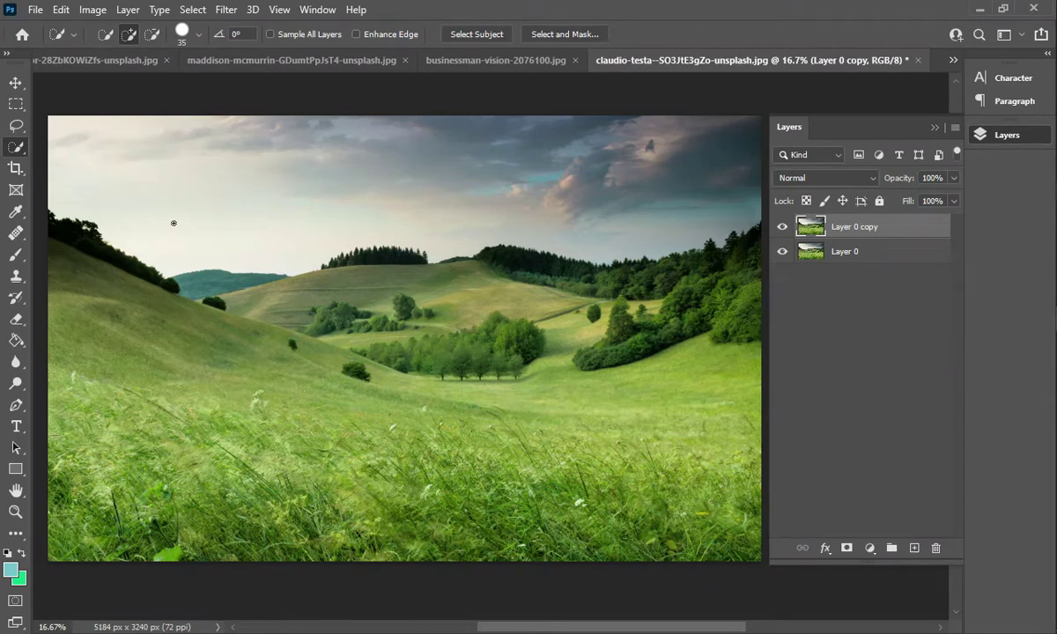
{"action": "left_click", "coordinate": [160, 161]}
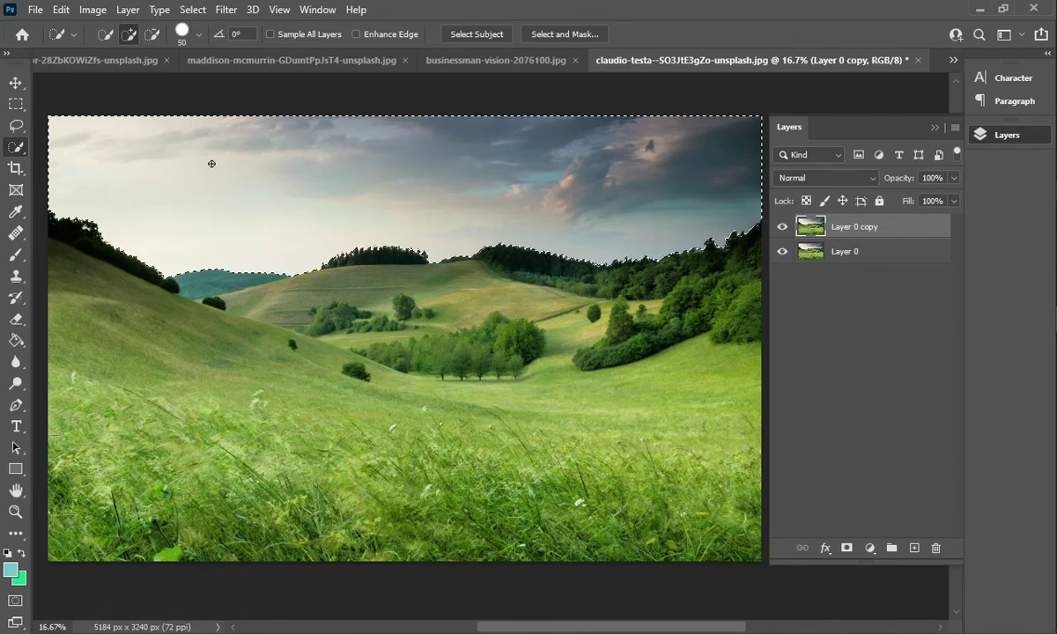
{"action": "left_click", "coordinate": [60, 10]}
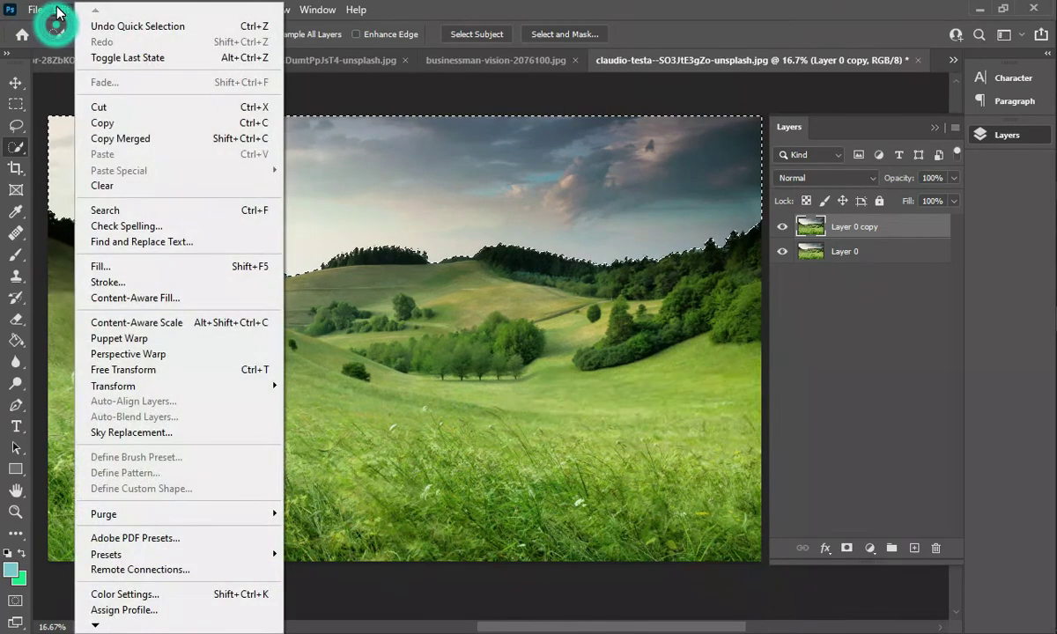
{"action": "left_click", "coordinate": [130, 433]}
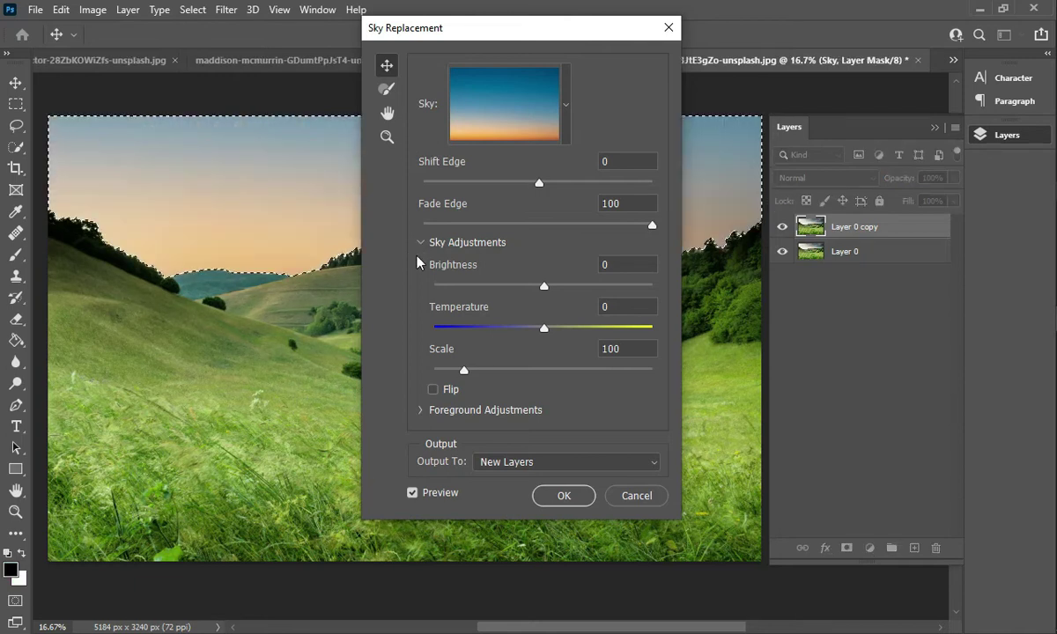
{"action": "left_click_drag", "start_coordinate": [471, 32], "coordinate": [341, 318]}
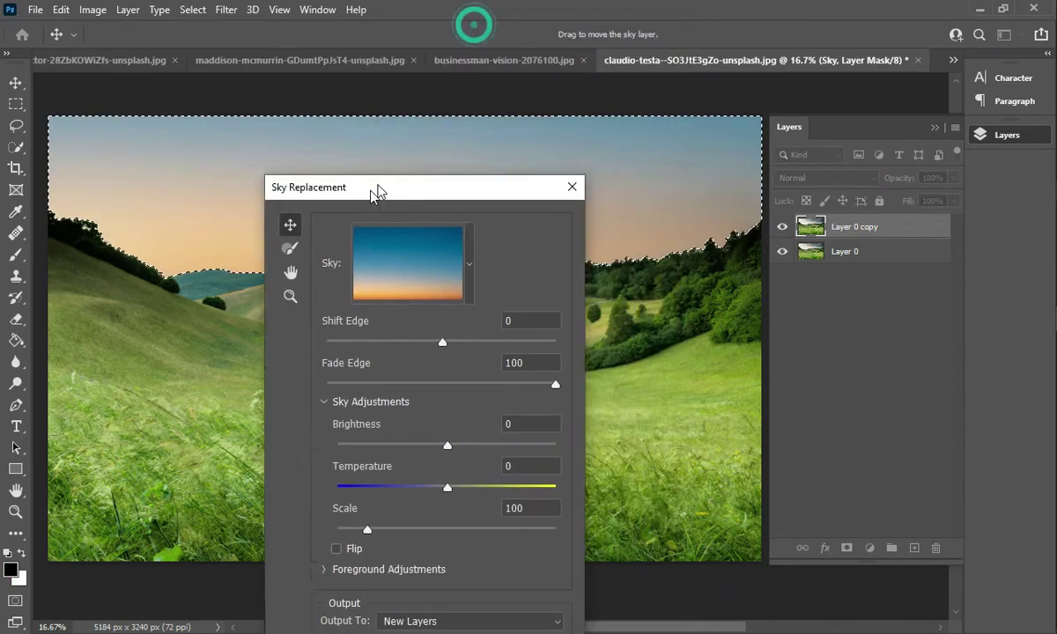
Browse the sky presets and try two cloud skies from the Blue Skies collection
{"action": "left_click", "coordinate": [784, 226]}
{"action": "left_click_drag", "start_coordinate": [462, 316], "coordinate": [505, 306]}
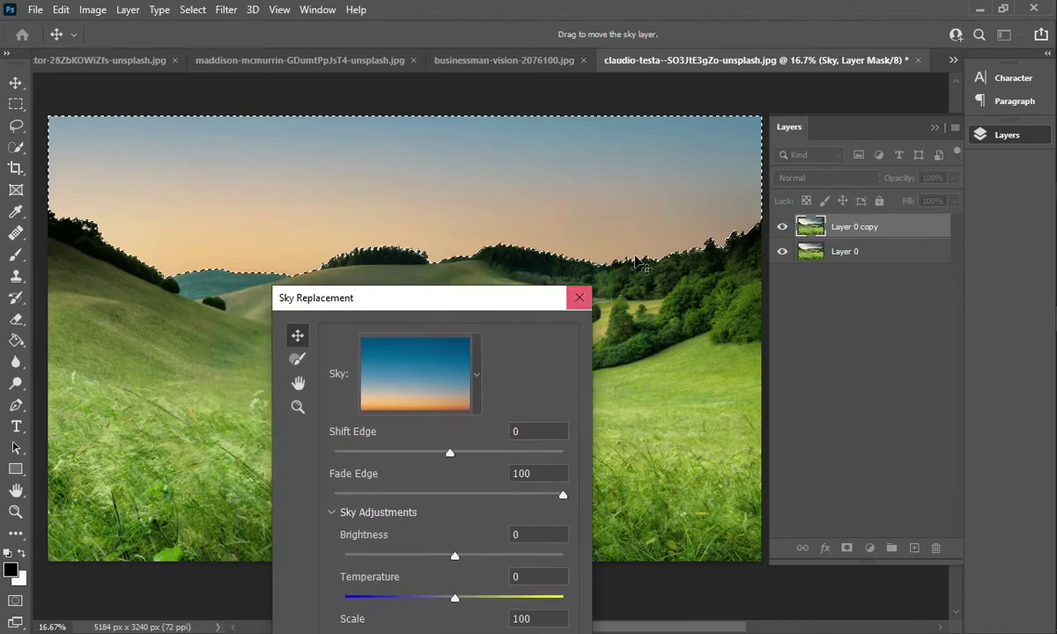
{"action": "left_click", "coordinate": [476, 376]}
{"action": "left_click", "coordinate": [341, 297]}
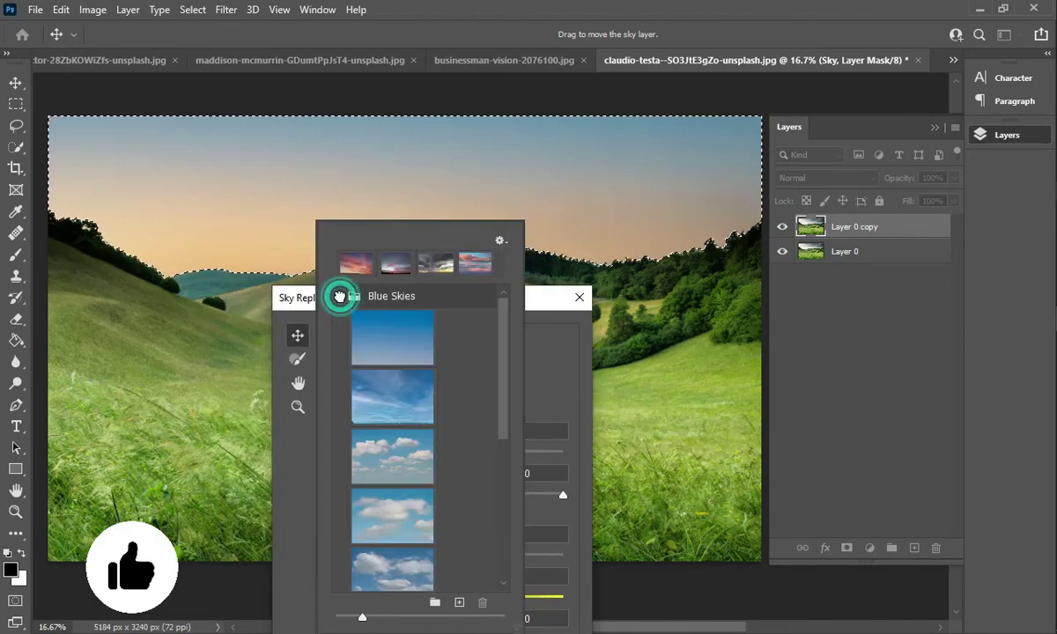
{"action": "left_click", "coordinate": [390, 439]}
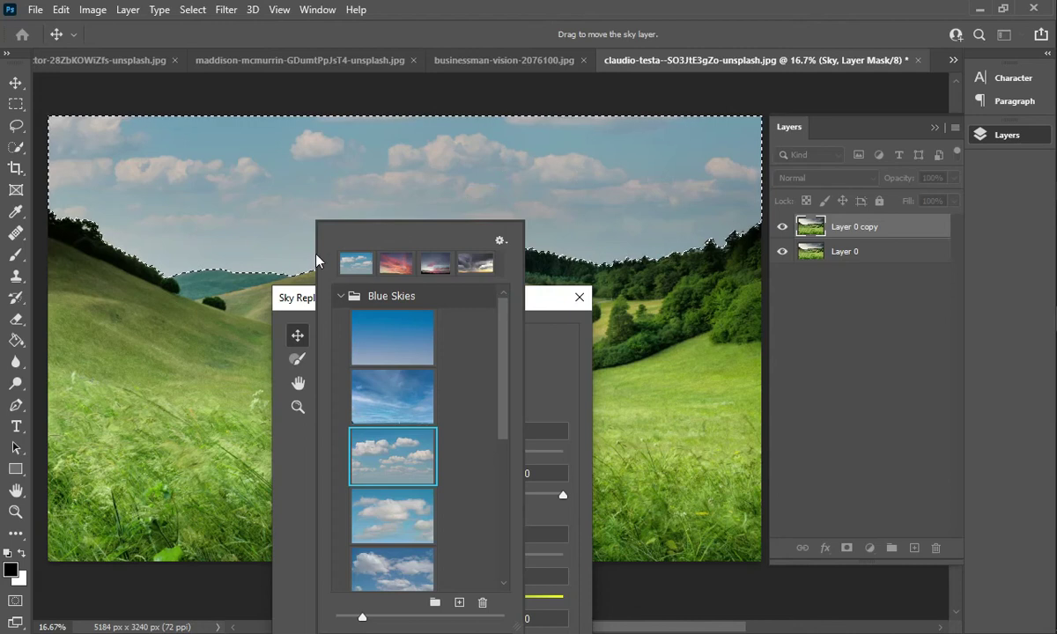
{"action": "scroll", "coordinate": [388, 529], "scroll_direction": "down", "scroll_amount": 1}
{"action": "scroll", "coordinate": [395, 544], "scroll_direction": "down", "scroll_amount": 1}
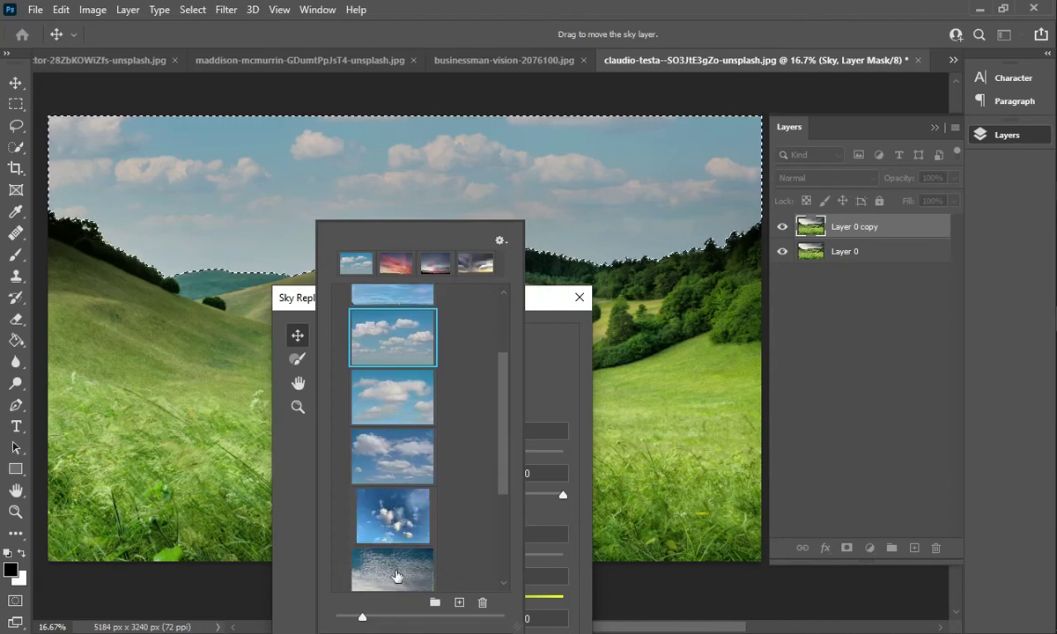
{"action": "scroll", "coordinate": [388, 529], "scroll_direction": "down", "scroll_amount": 1}
{"action": "left_click", "coordinate": [386, 433]}
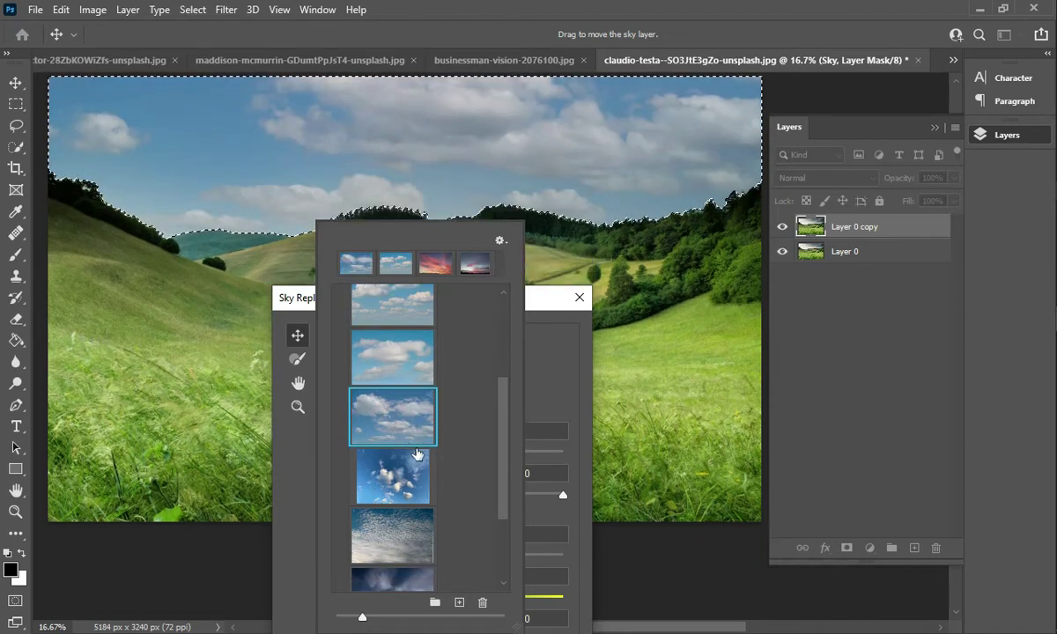
Expand the Spectacular collection and apply the deep red sunset sky
{"action": "scroll", "coordinate": [413, 501], "scroll_direction": "down", "scroll_amount": 5}
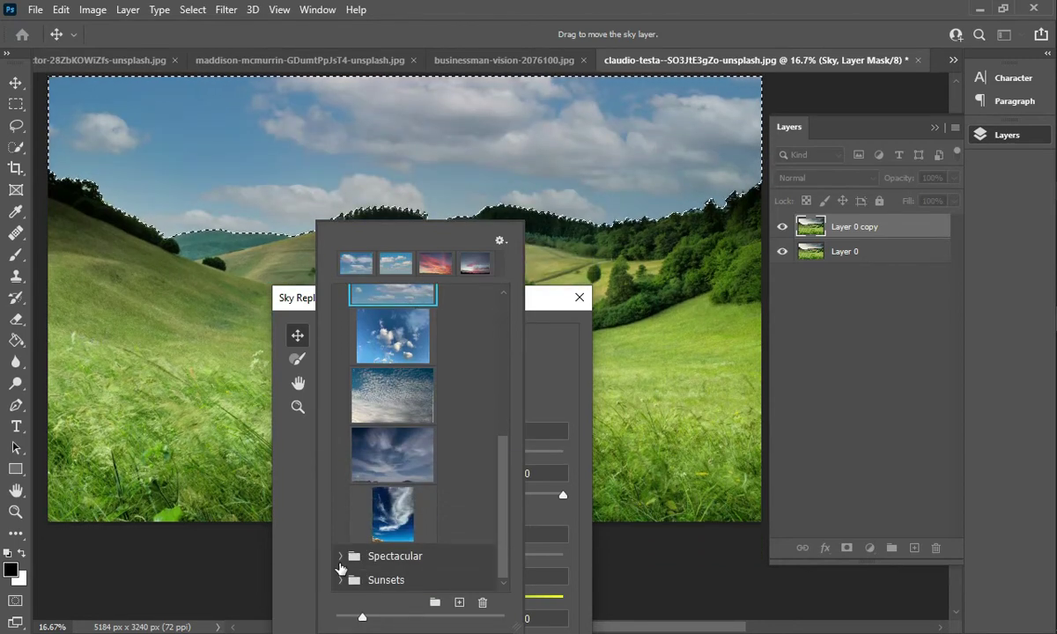
{"action": "double_click", "coordinate": [343, 558]}
{"action": "left_click", "coordinate": [345, 558]}
{"action": "left_click", "coordinate": [340, 556]}
{"action": "scroll", "coordinate": [386, 541], "scroll_direction": "down", "scroll_amount": 3}
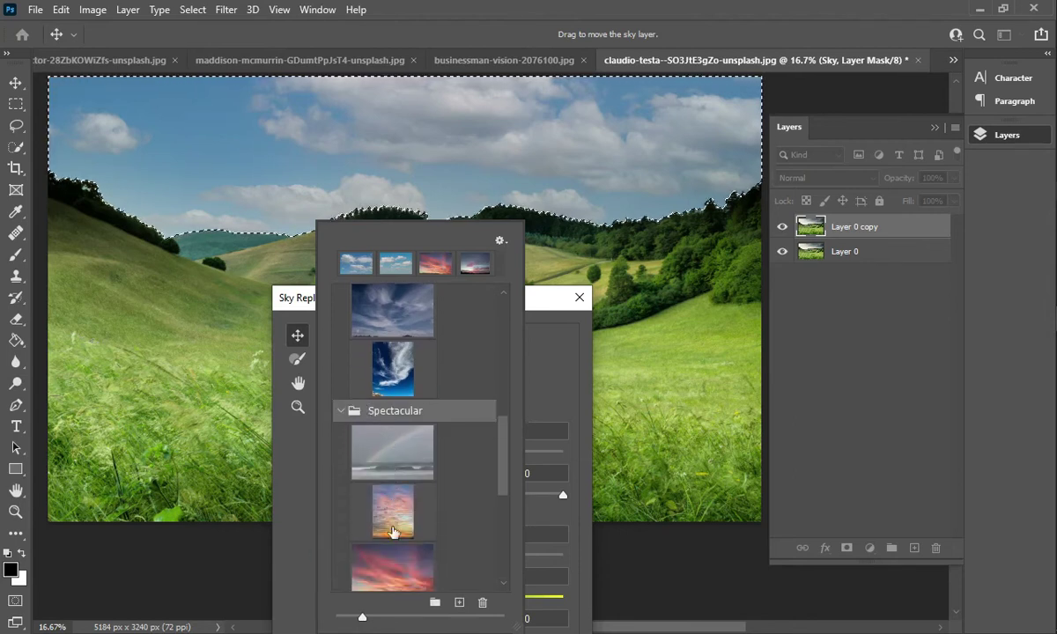
{"action": "scroll", "coordinate": [388, 529], "scroll_direction": "down", "scroll_amount": 2}
{"action": "left_click", "coordinate": [381, 483]}
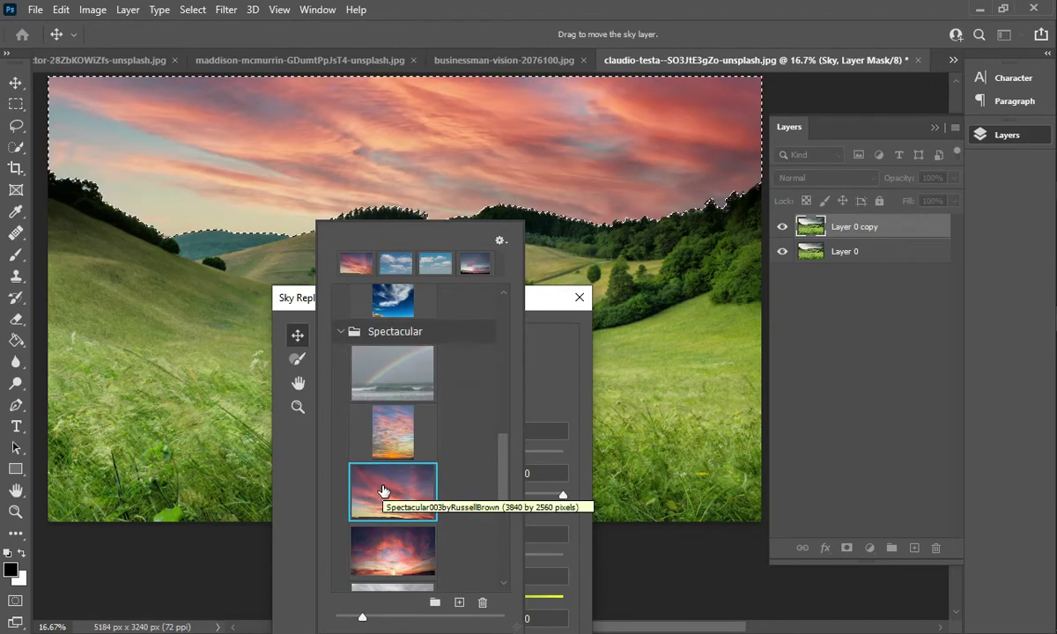
{"action": "scroll", "coordinate": [387, 466], "scroll_direction": "down", "scroll_amount": 1}
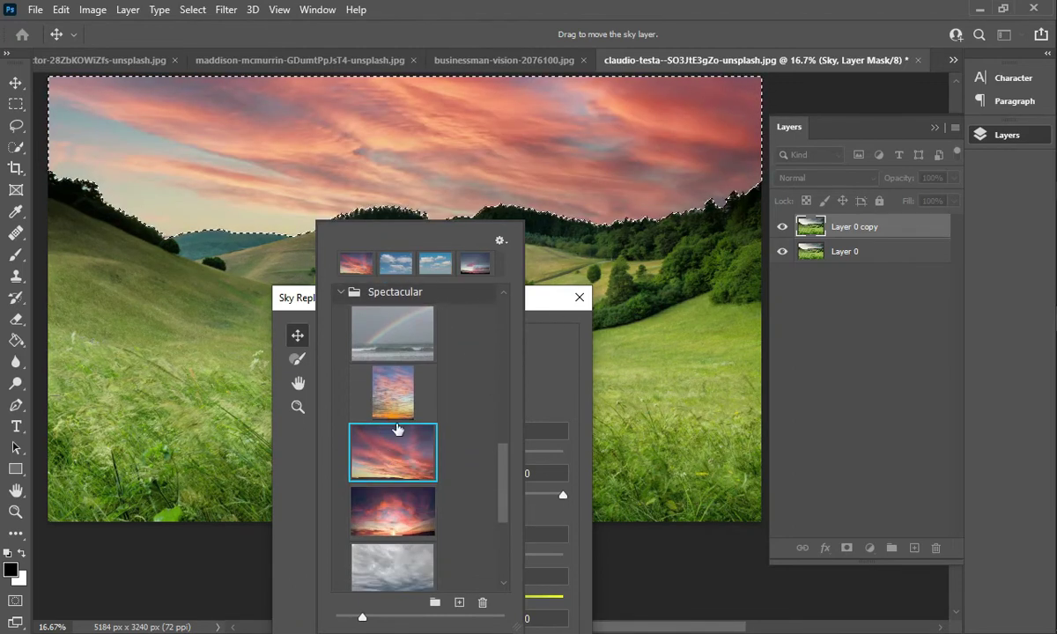
{"action": "scroll", "coordinate": [412, 506], "scroll_direction": "down", "scroll_amount": 1}
{"action": "left_click", "coordinate": [414, 489]}
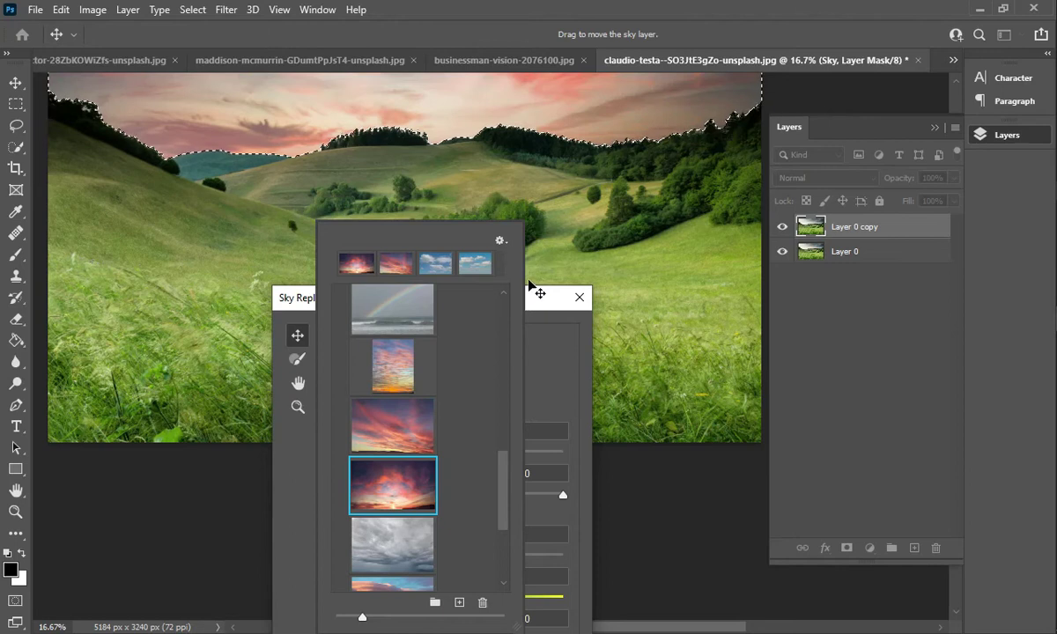
Set the replacement sky's scale to 121 and warm its temperature to 9
{"action": "left_click", "coordinate": [527, 222]}
{"action": "left_click_drag", "start_coordinate": [417, 297], "coordinate": [539, 192]}
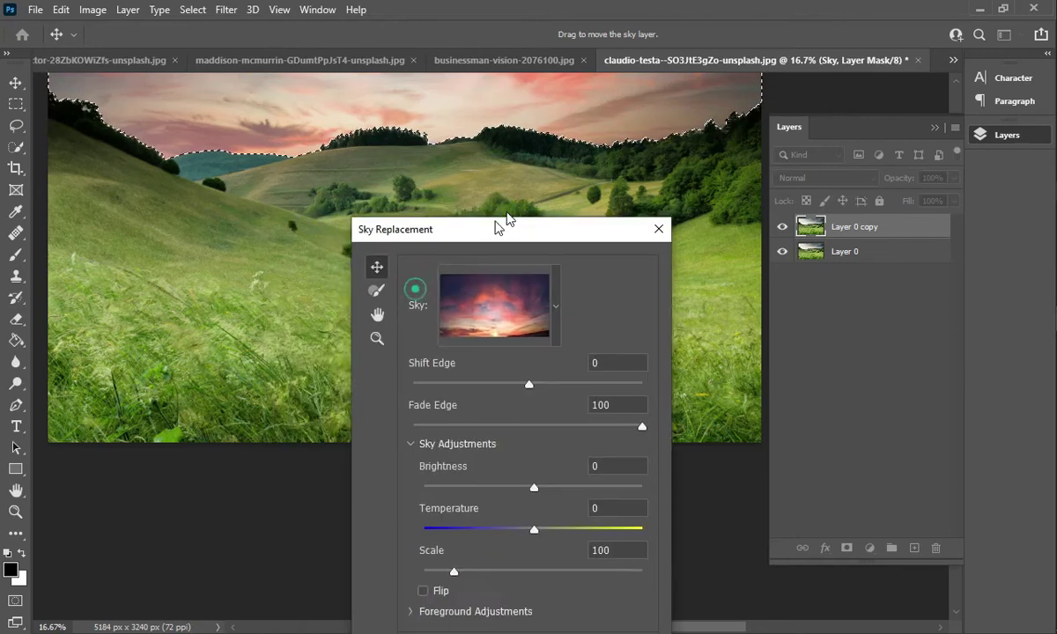
{"action": "left_click_drag", "start_coordinate": [497, 538], "coordinate": [520, 542]}
{"action": "scroll", "coordinate": [299, 392], "scroll_direction": "up", "scroll_amount": 2}
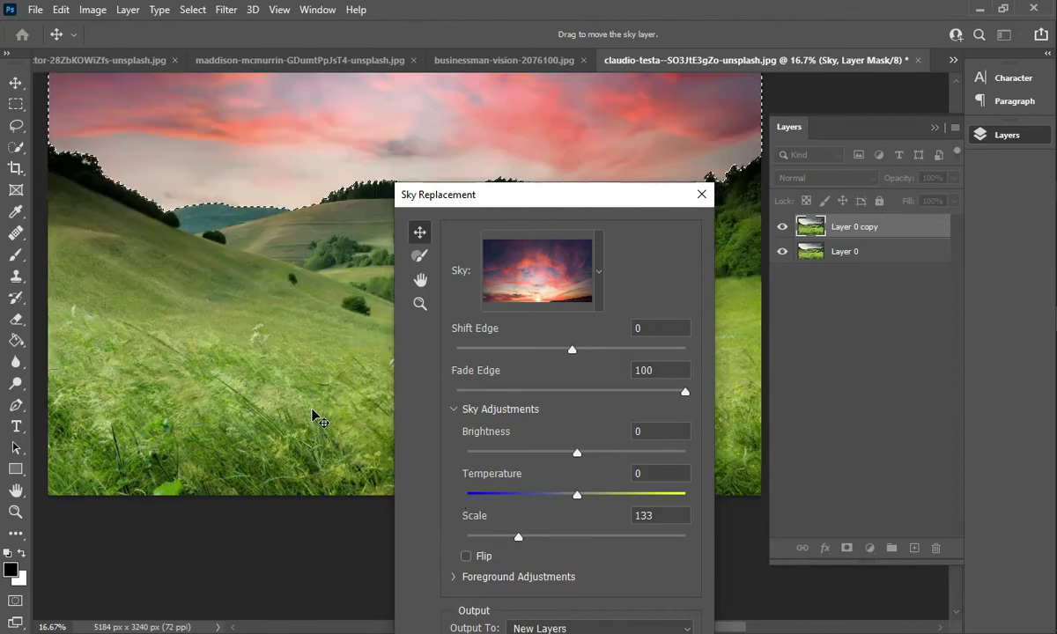
{"action": "scroll", "coordinate": [335, 352], "scroll_direction": "up", "scroll_amount": 1}
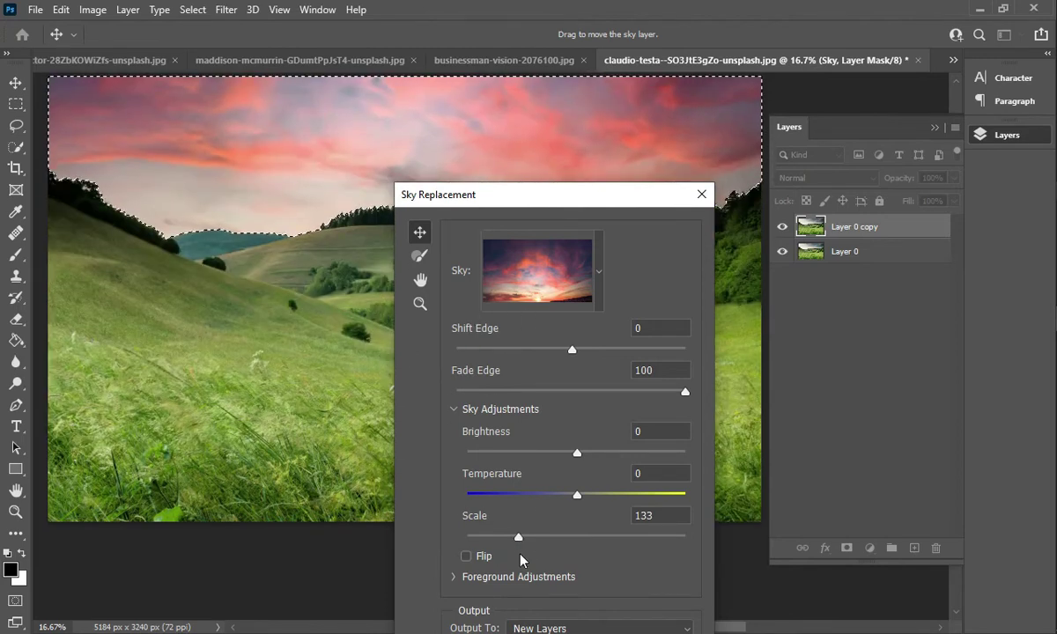
{"action": "left_click_drag", "start_coordinate": [519, 537], "coordinate": [511, 536]}
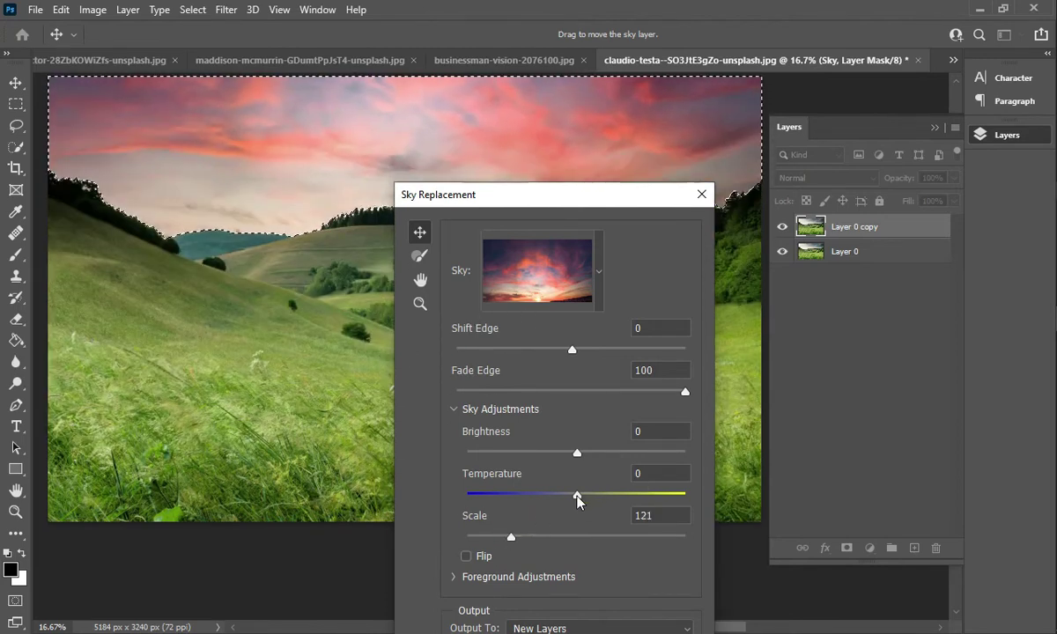
{"action": "mouse_move", "coordinate": [577, 495]}
{"action": "left_mouse_down"}
{"action": "mouse_move", "coordinate": [614, 496]}
{"action": "mouse_move", "coordinate": [586, 495]}
{"action": "left_mouse_up"}
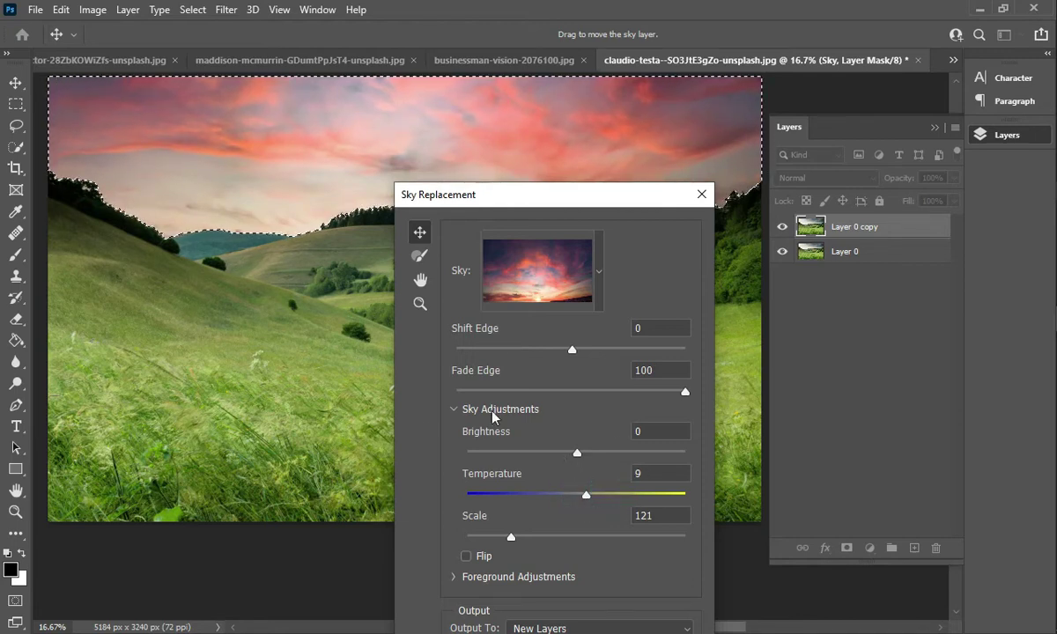
{"action": "scroll", "coordinate": [589, 490], "scroll_direction": "down", "scroll_amount": 1}
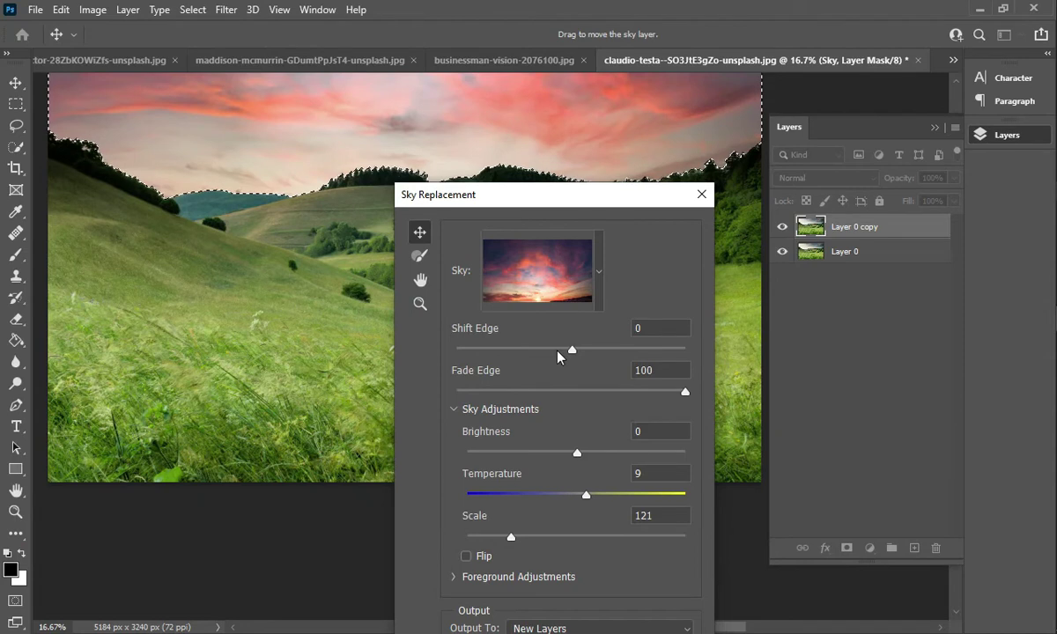
{"action": "scroll", "coordinate": [567, 445], "scroll_direction": "down", "scroll_amount": 2}
{"action": "scroll", "coordinate": [569, 484], "scroll_direction": "down", "scroll_amount": 1}
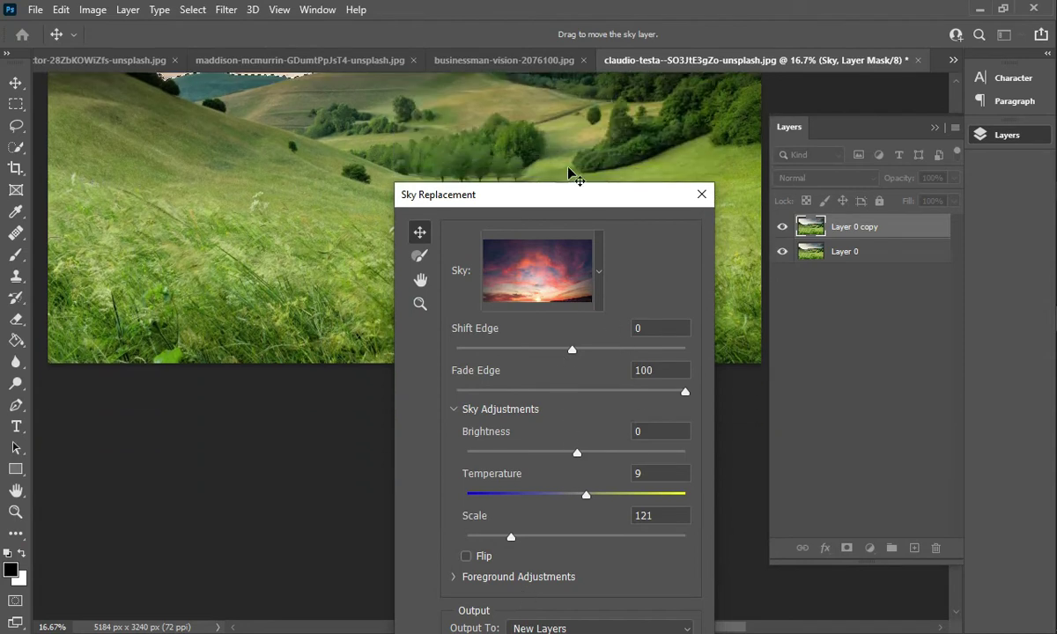
Keep the Sky Replacement output set to New Layers
{"action": "left_click_drag", "start_coordinate": [571, 189], "coordinate": [581, 142]}
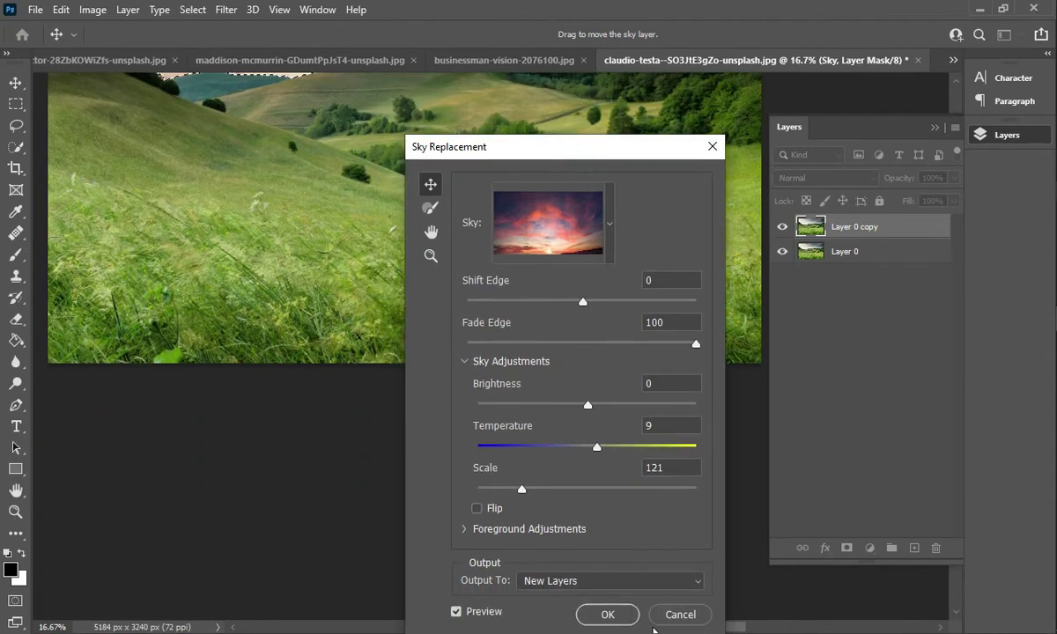
{"action": "left_click", "coordinate": [668, 582]}
{"action": "left_click", "coordinate": [668, 582]}
Apply the sunset sky replacement, creating the Sky Replacement Group layers
{"action": "left_click", "coordinate": [613, 619]}
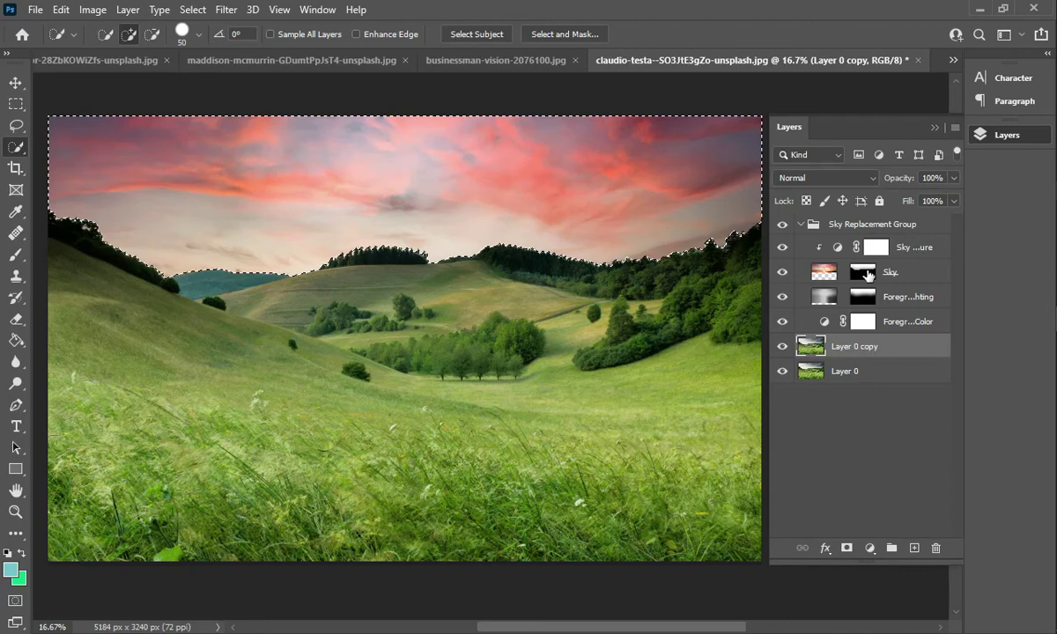
{"action": "left_click", "coordinate": [921, 247]}
{"action": "left_click", "coordinate": [920, 321]}
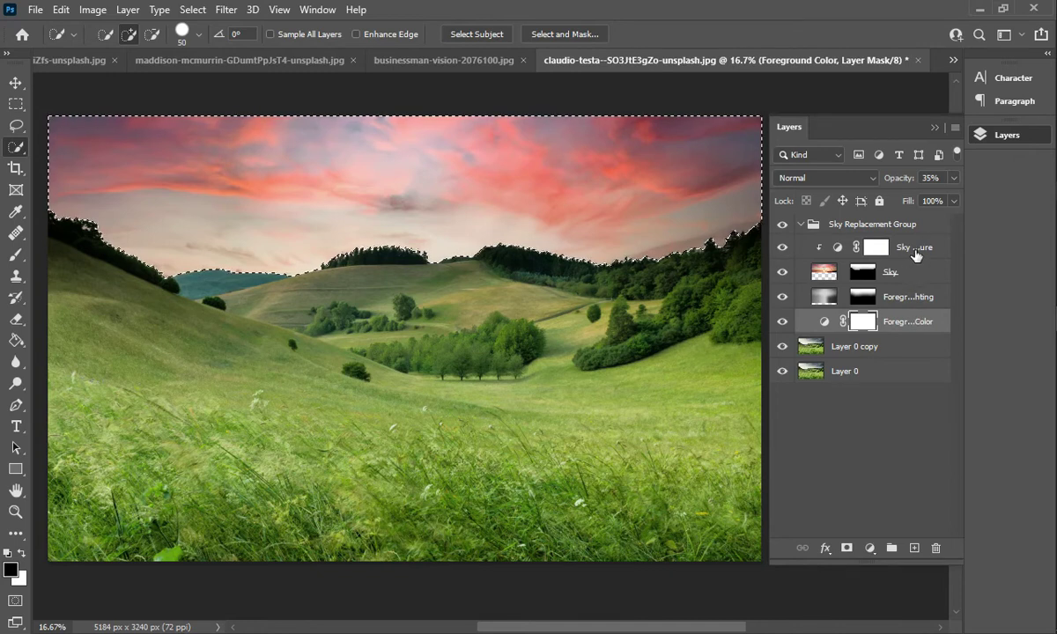
Hide the Sky Temperature, Sky and Foreground Lighting layers, then add a mask to Sky Temperature
{"action": "left_click", "coordinate": [783, 248]}
{"action": "left_click_drag", "start_coordinate": [787, 281], "coordinate": [786, 284]}
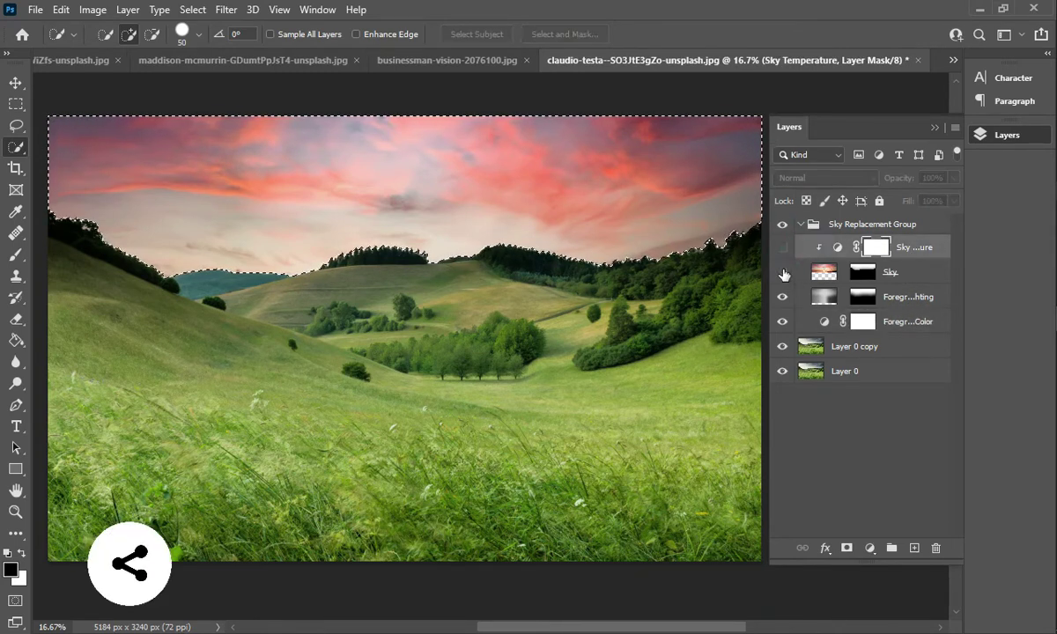
{"action": "left_click", "coordinate": [784, 296]}
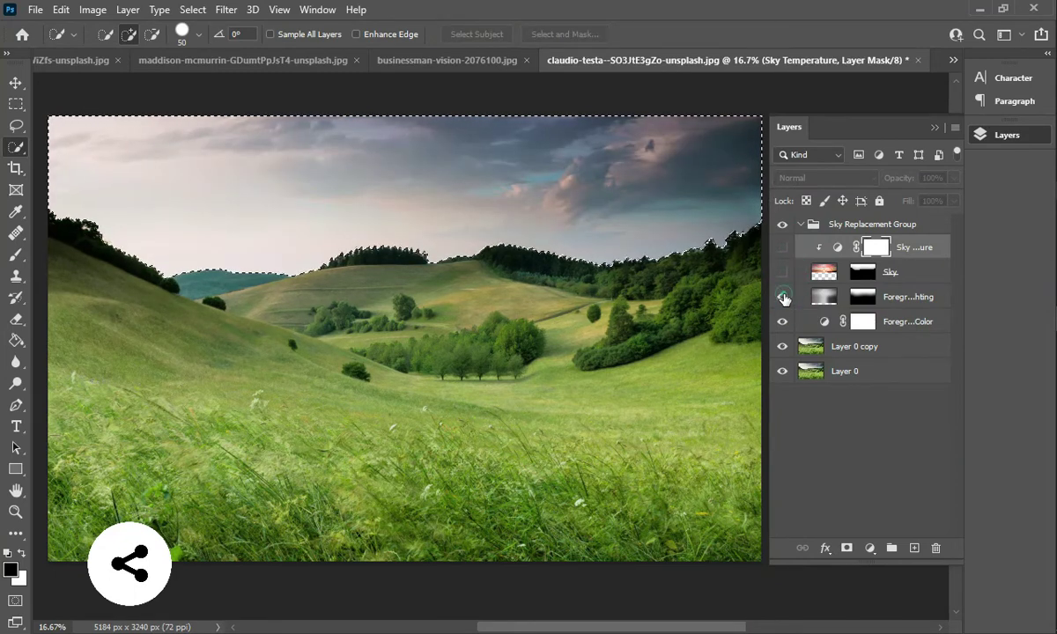
{"action": "left_click", "coordinate": [783, 297]}
{"action": "left_click", "coordinate": [783, 273]}
{"action": "left_click", "coordinate": [781, 249]}
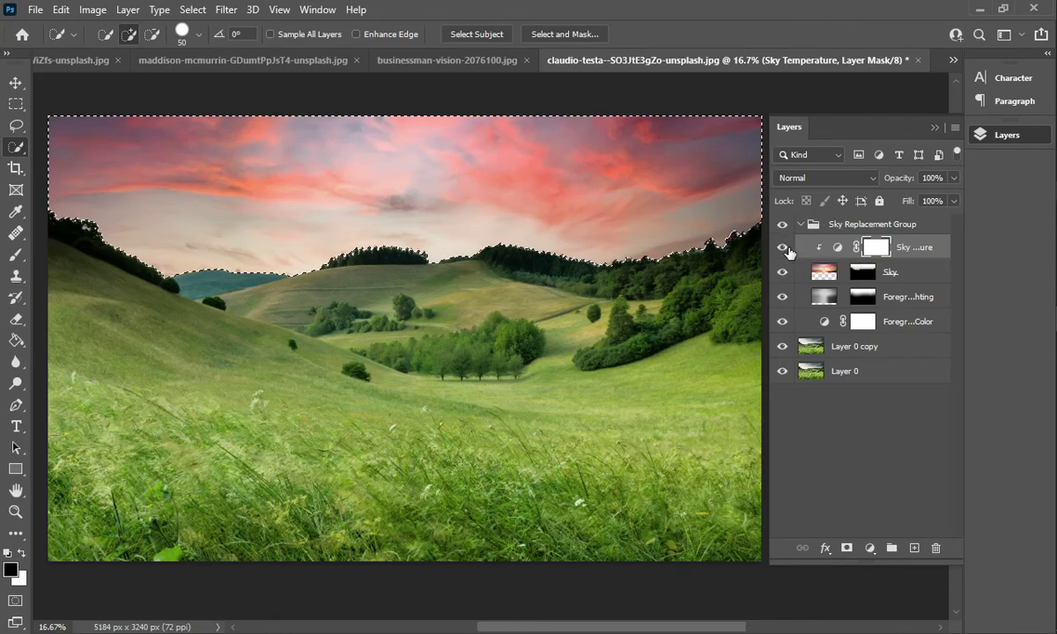
{"action": "left_click", "coordinate": [782, 273]}
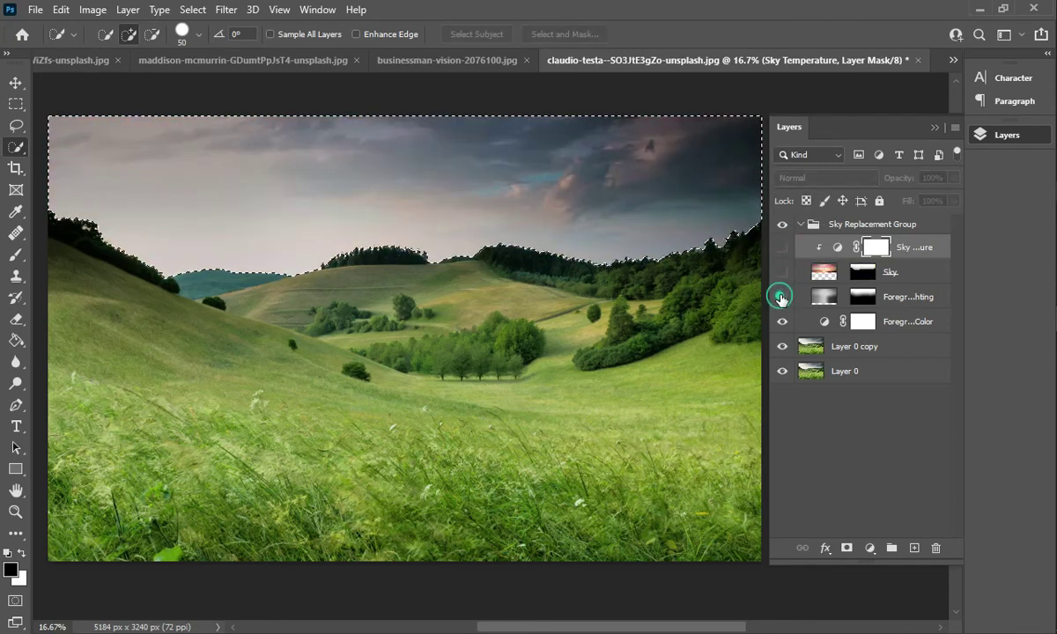
{"action": "left_click", "coordinate": [780, 297]}
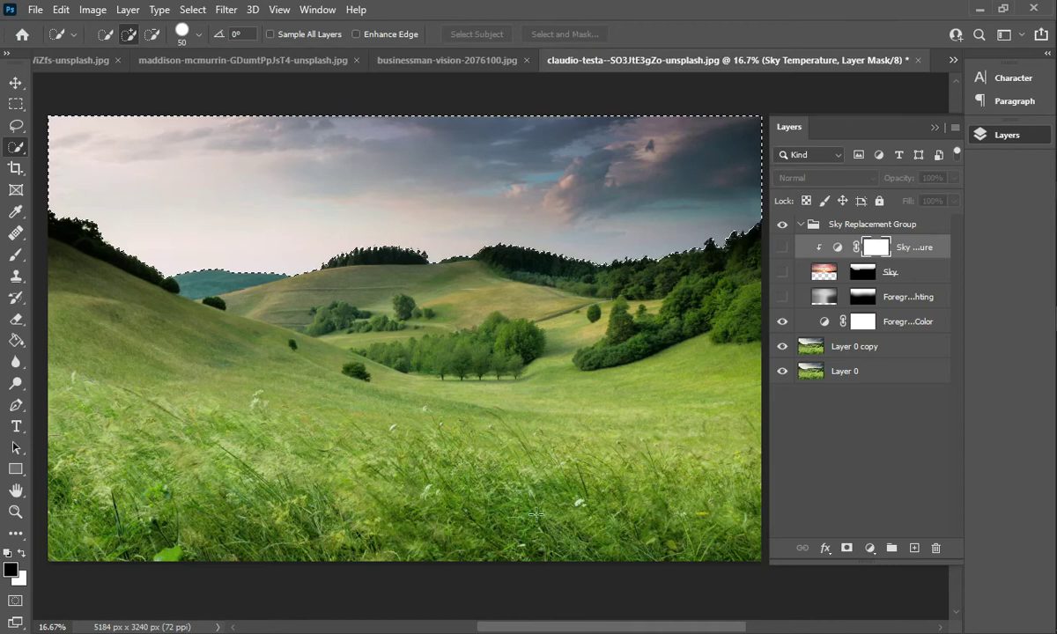
{"action": "left_click", "coordinate": [847, 548]}
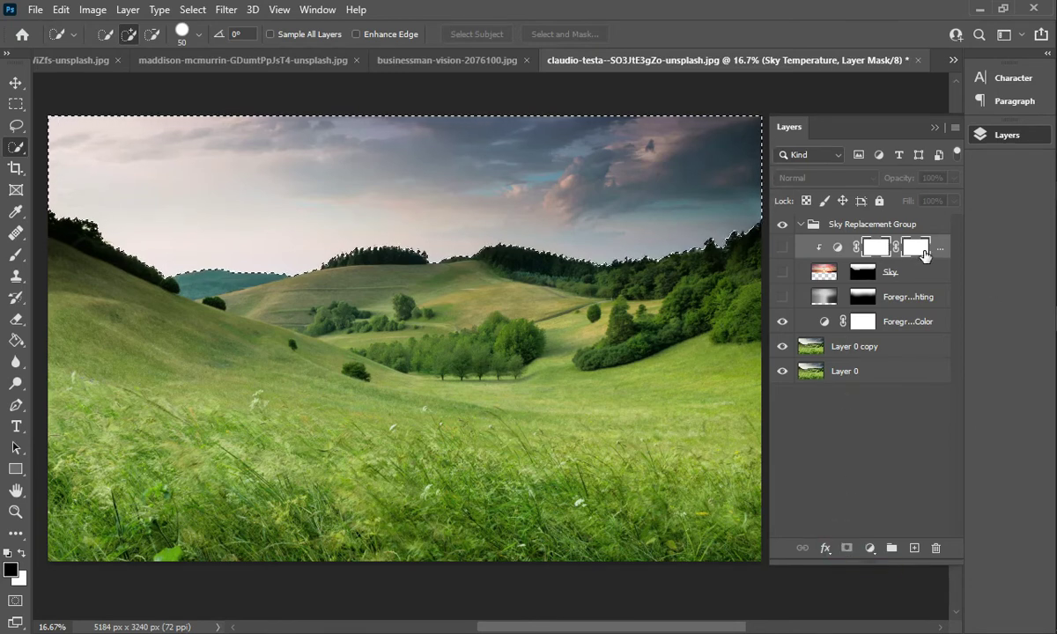
{"action": "key", "text": "ctrl+z"}
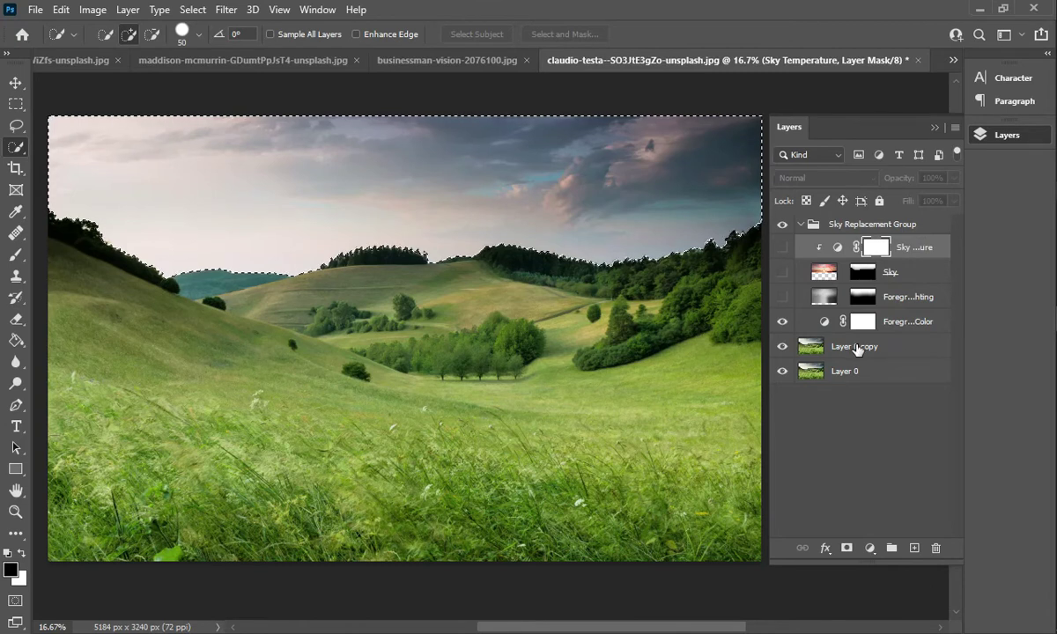
{"action": "left_click", "coordinate": [856, 348]}
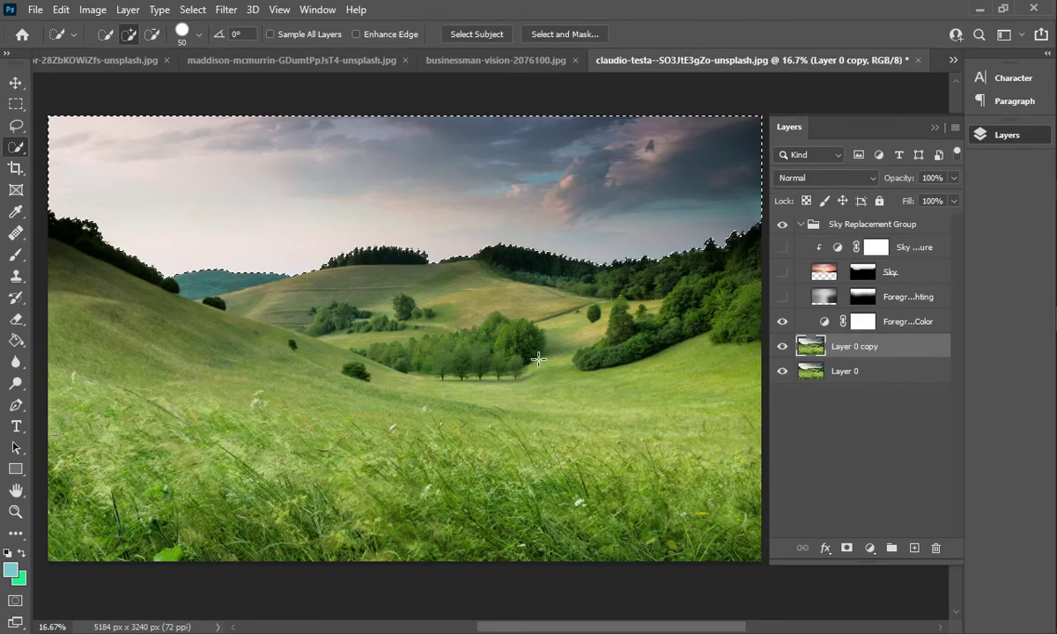
{"action": "left_click", "coordinate": [846, 550]}
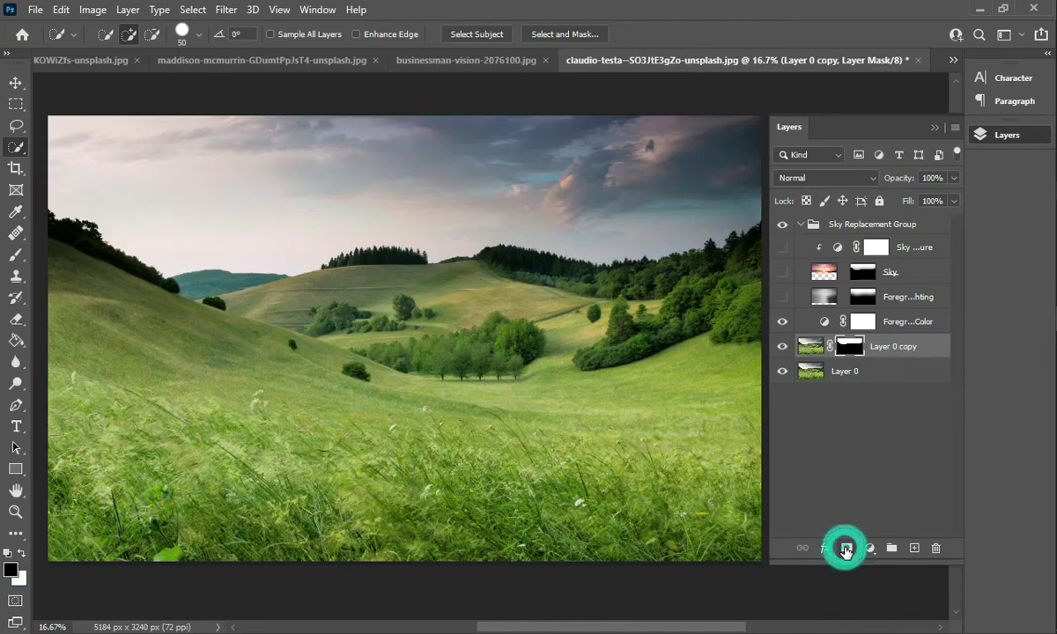
{"action": "left_click", "coordinate": [781, 373]}
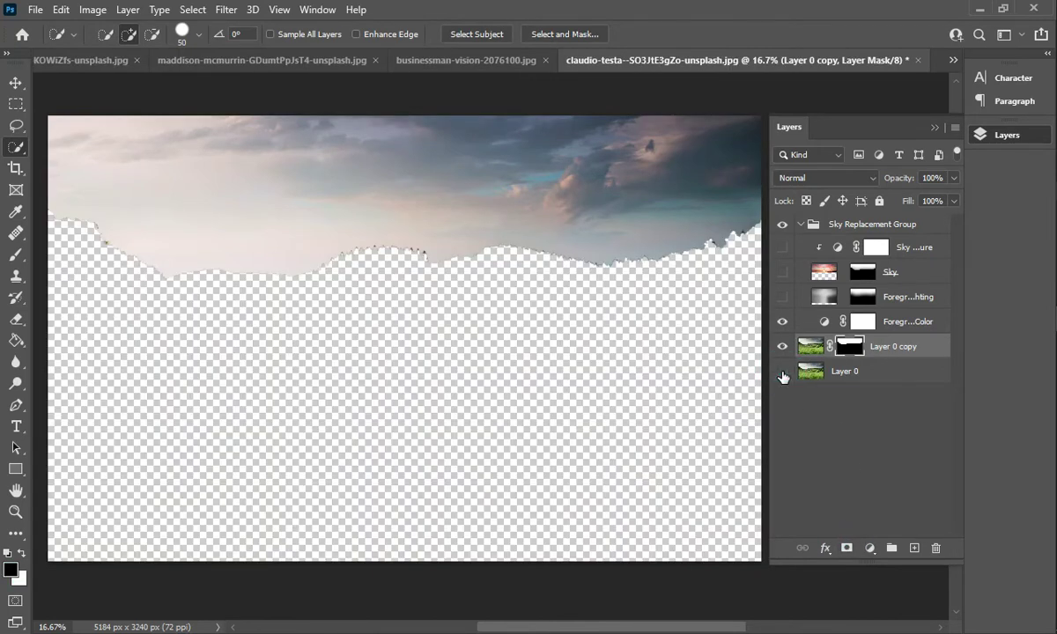
{"action": "left_click", "coordinate": [782, 374]}
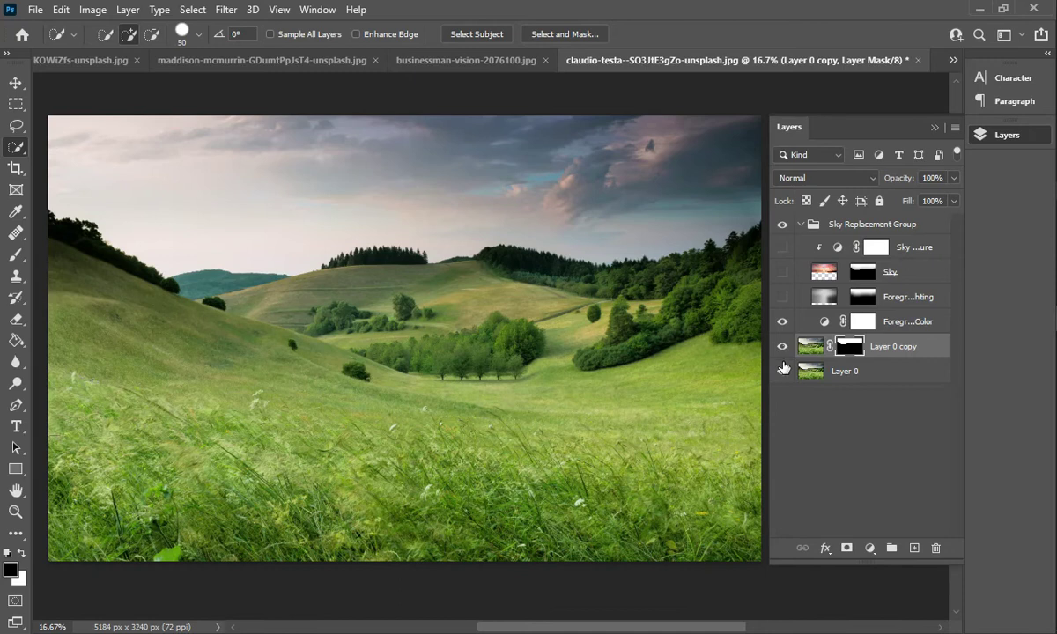
{"action": "left_click", "coordinate": [783, 371]}
{"action": "left_click", "coordinate": [782, 371]}
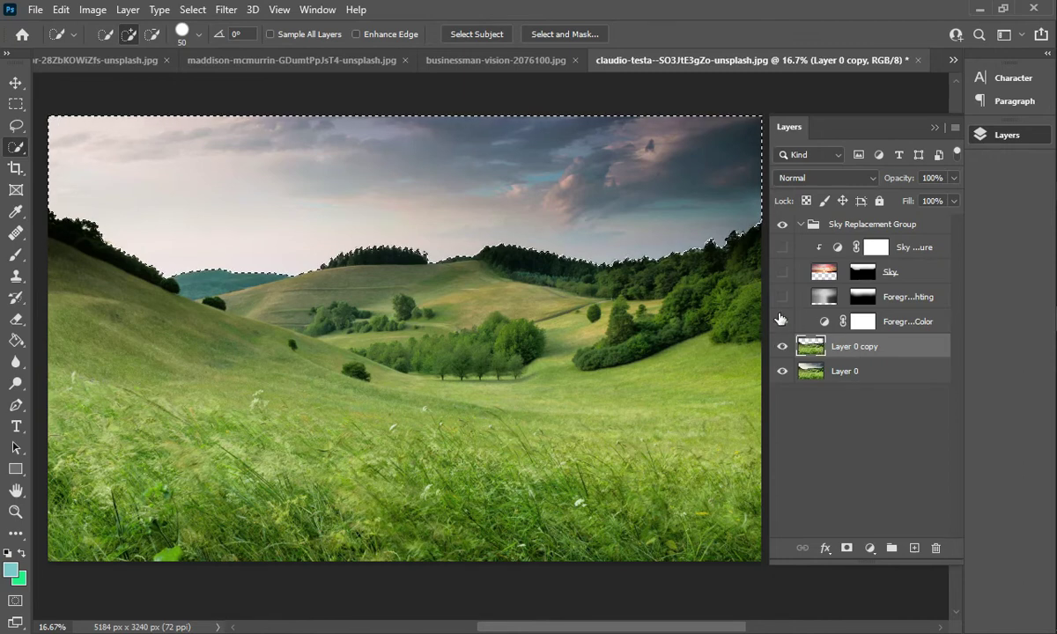
Hide Foreground Color, the Sky Replacement Group and Layer 0, leaving only Layer 0 copy visible
{"action": "left_click", "coordinate": [784, 322]}
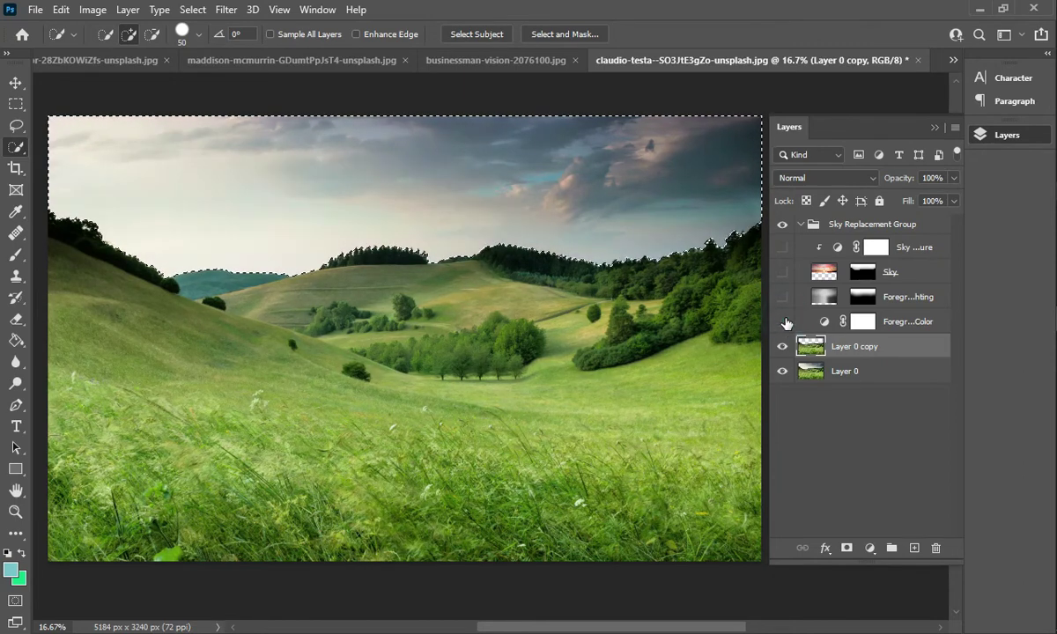
{"action": "left_click", "coordinate": [783, 224]}
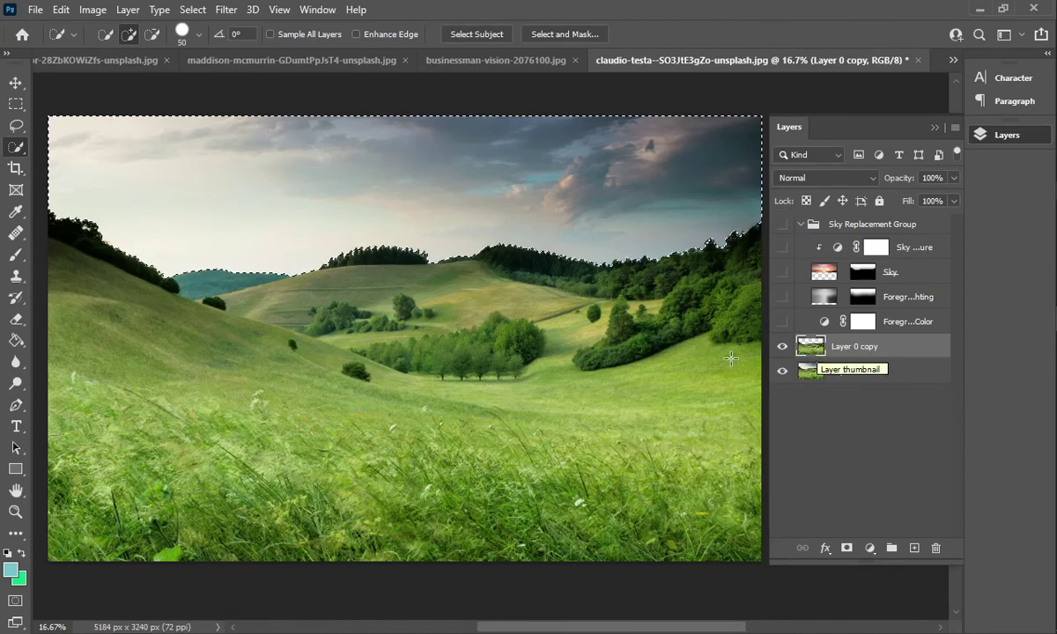
{"action": "left_click", "coordinate": [776, 371]}
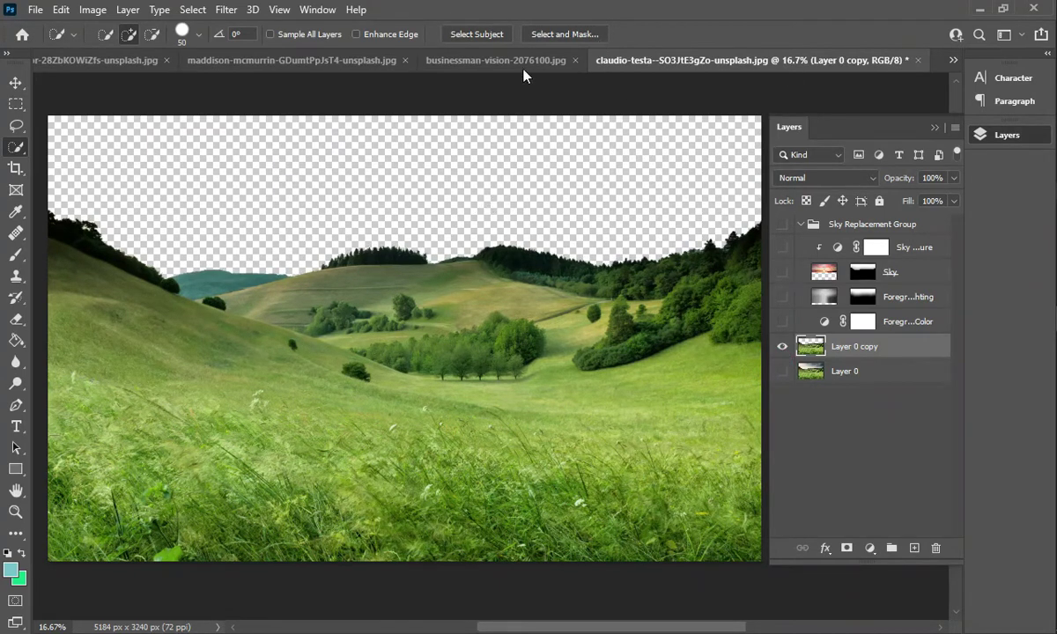
{"action": "left_click", "coordinate": [36, 11]}
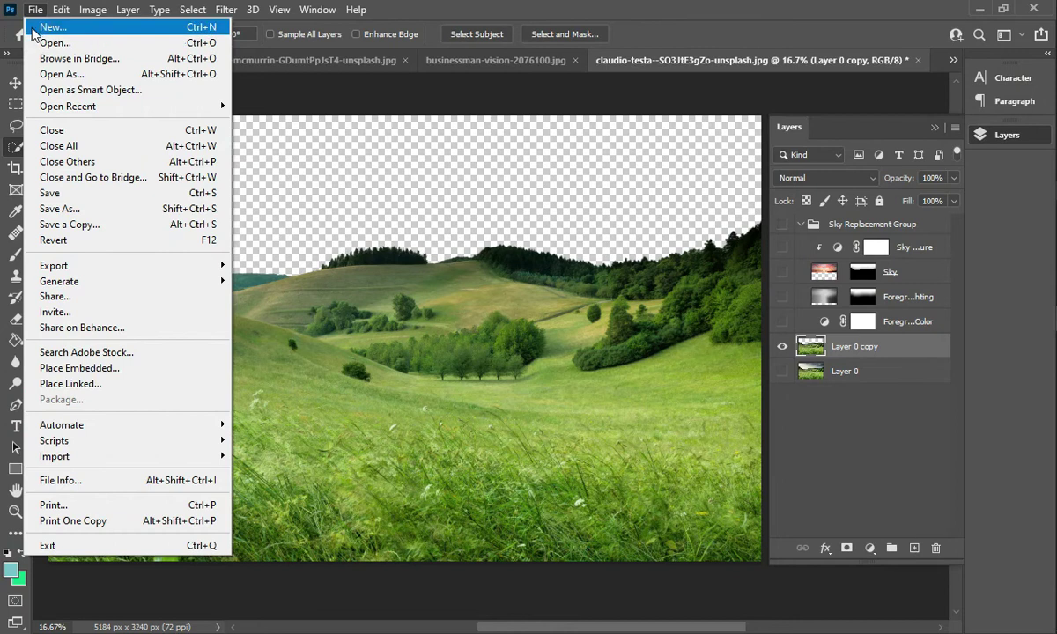
Open the blue cloudy sky photo and unlock its background layer
{"action": "left_click", "coordinate": [40, 42]}
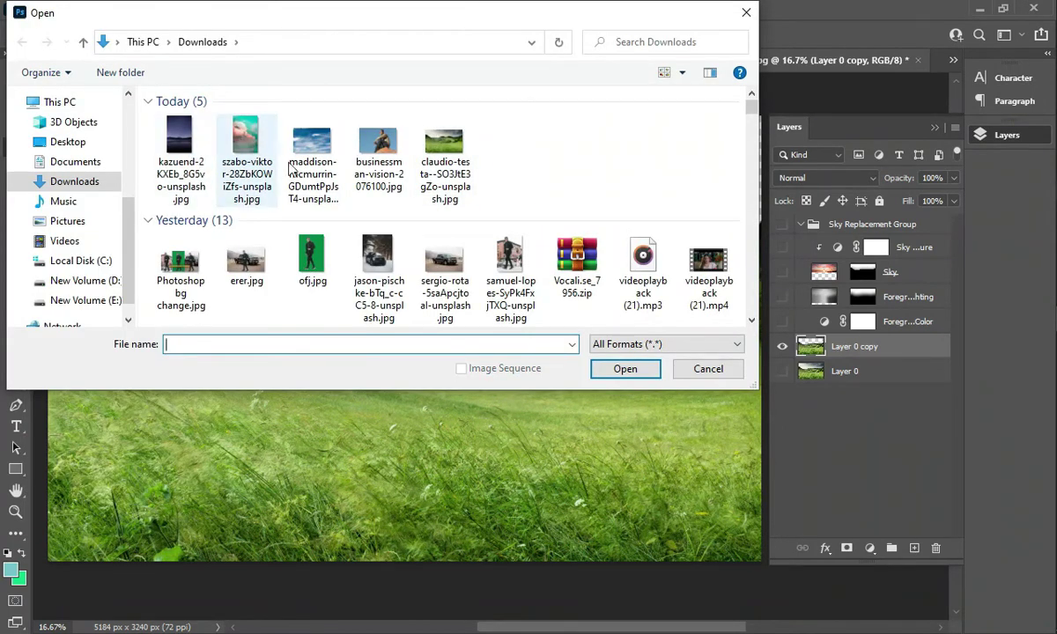
{"action": "left_click", "coordinate": [243, 132]}
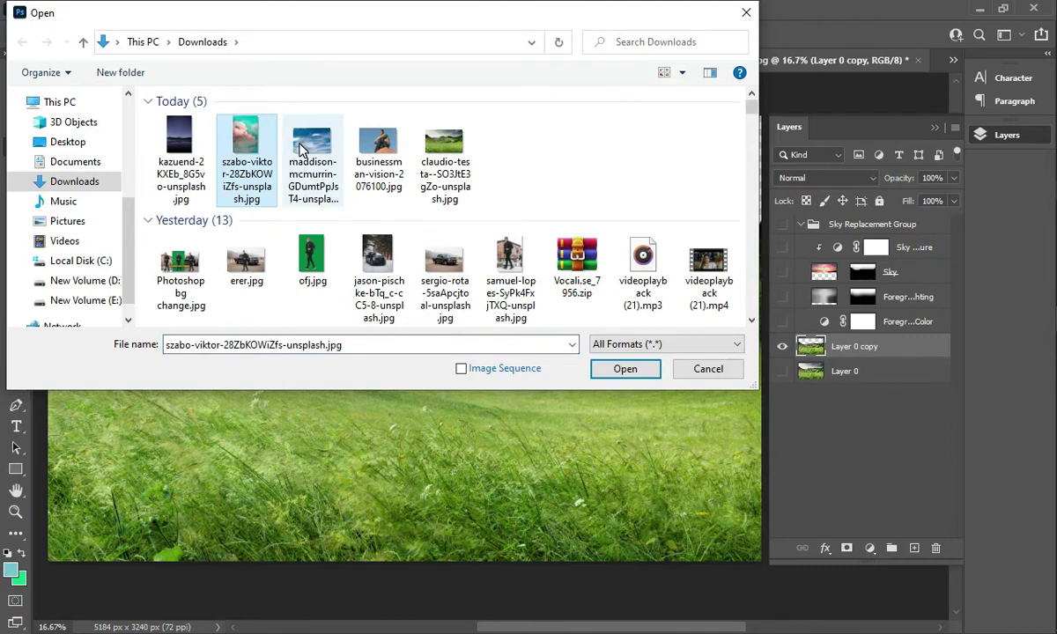
{"action": "left_click", "coordinate": [304, 146]}
{"action": "left_click", "coordinate": [608, 369]}
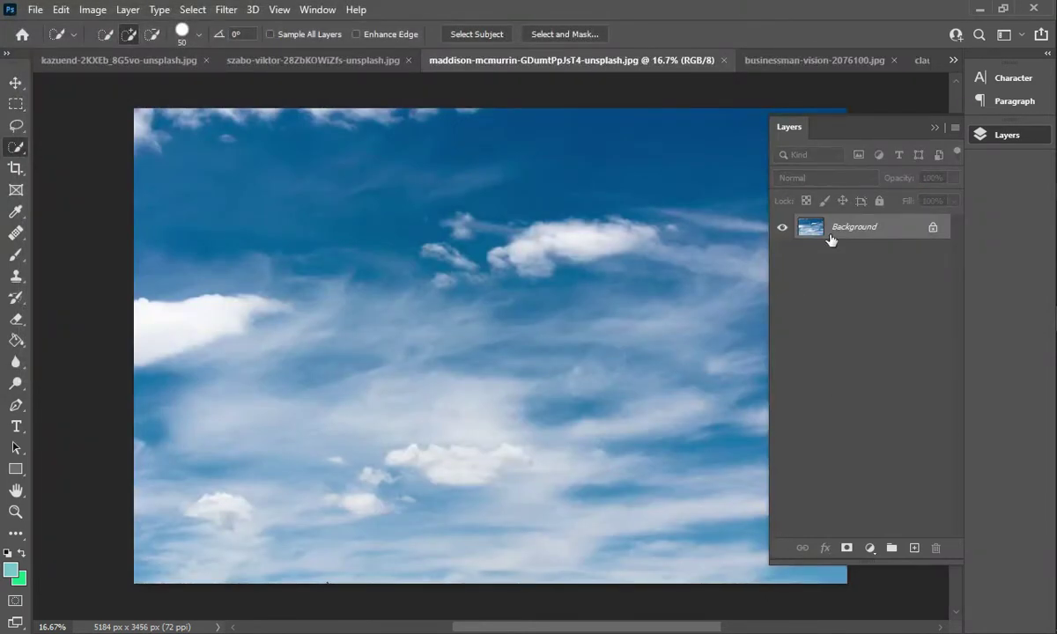
{"action": "left_click", "coordinate": [933, 228]}
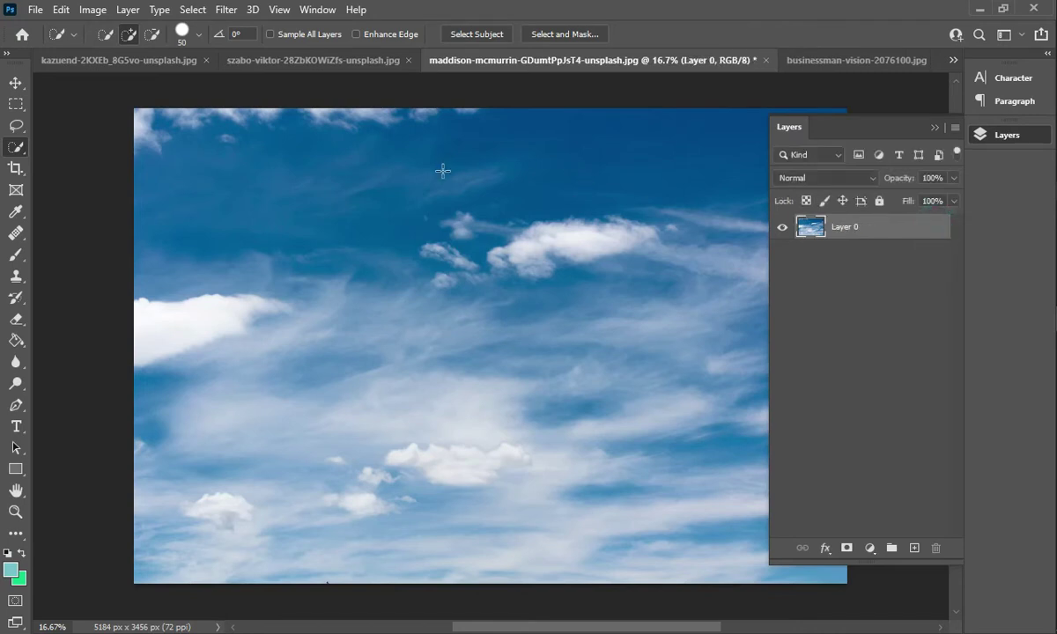
Duplicate the blue sky layer into the landscape document as Layer 1
{"action": "left_click", "coordinate": [74, 59]}
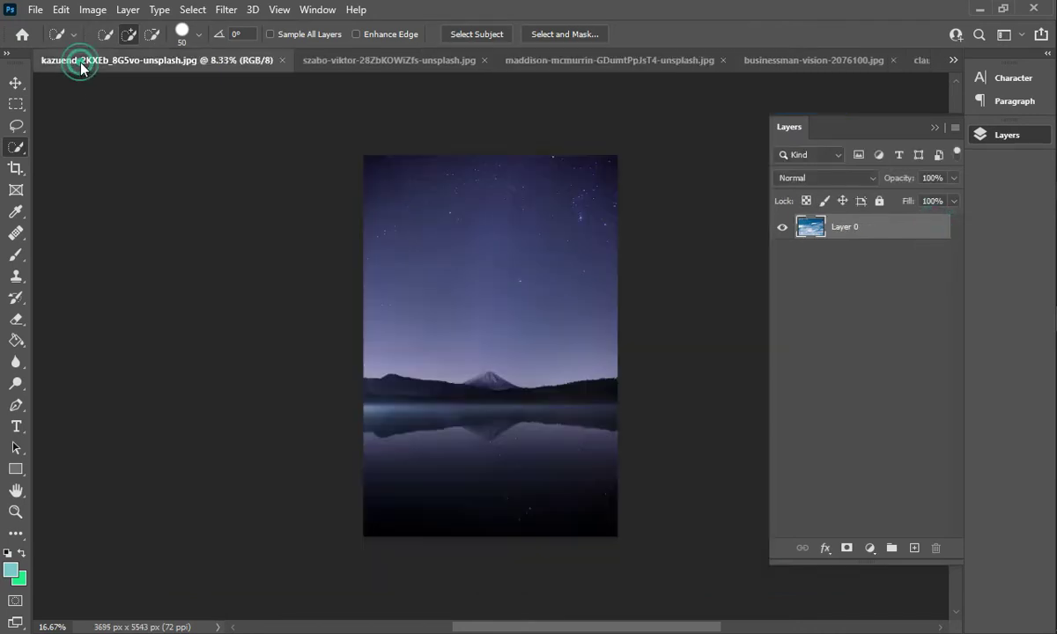
{"action": "left_click", "coordinate": [370, 62]}
{"action": "left_click", "coordinate": [533, 62]}
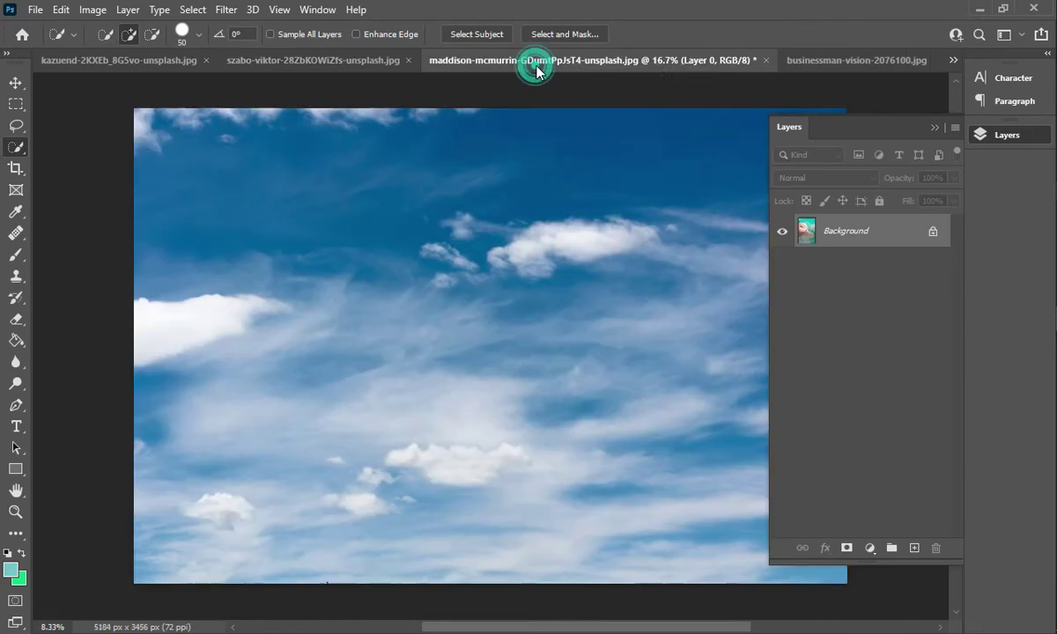
{"action": "right_click", "coordinate": [556, 221]}
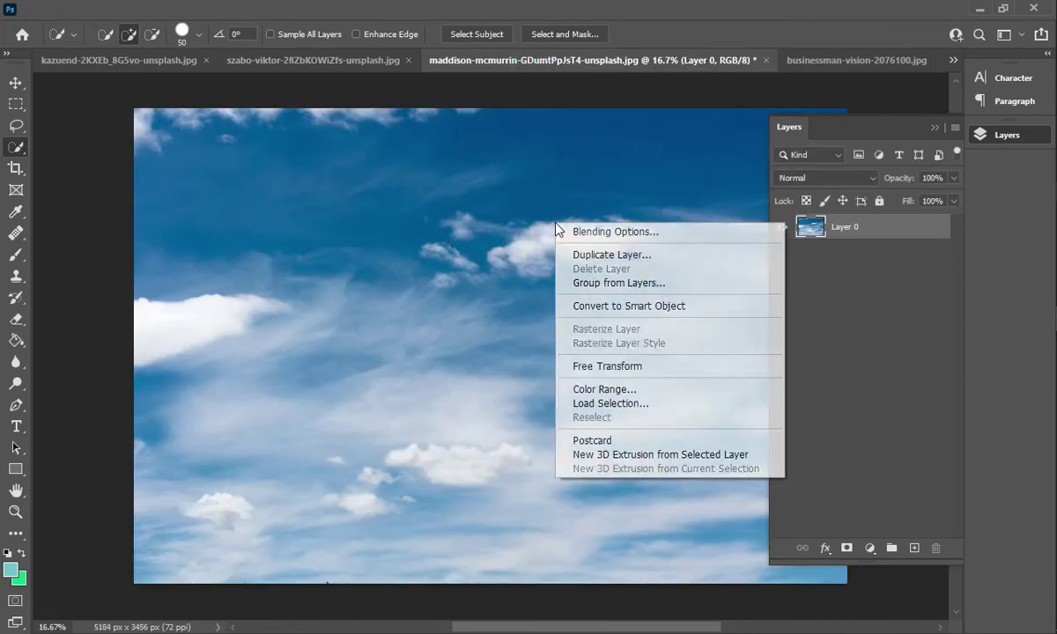
{"action": "left_click", "coordinate": [590, 256]}
{"action": "left_click", "coordinate": [456, 228]}
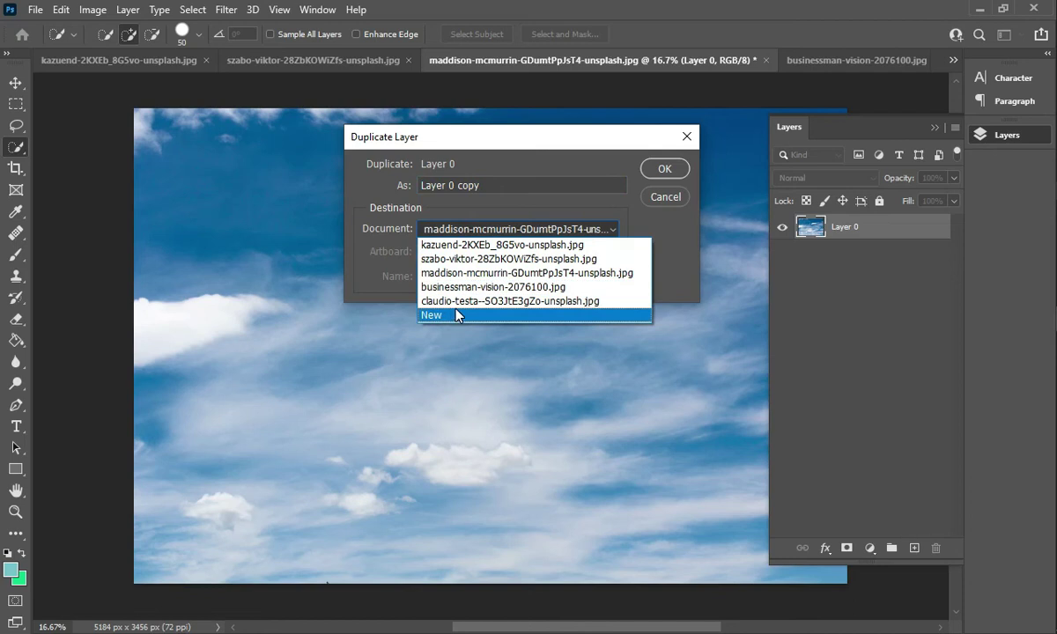
{"action": "left_click", "coordinate": [458, 301]}
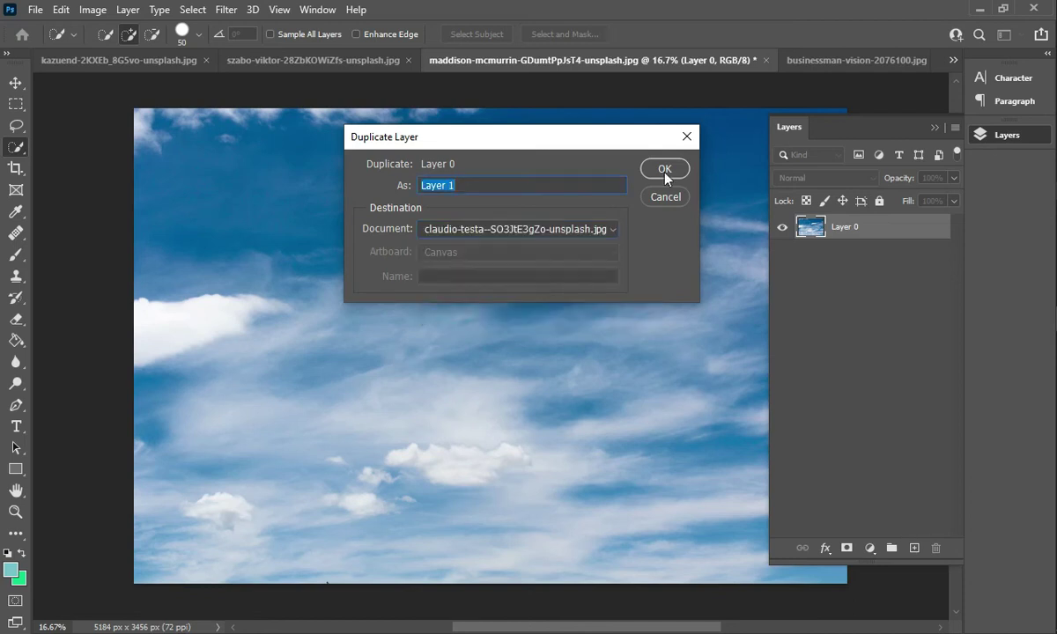
{"action": "left_click", "coordinate": [666, 168]}
Cycle through the pink clouds, night mountain, businessman and cloudy sky document tabs
{"action": "left_click", "coordinate": [366, 63]}
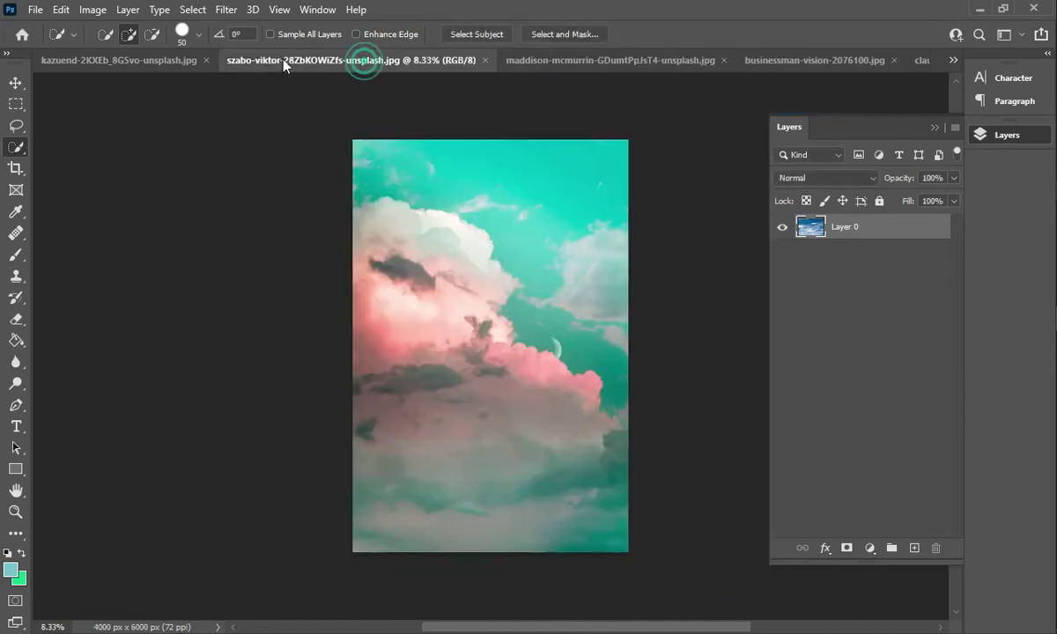
{"action": "left_click", "coordinate": [139, 63]}
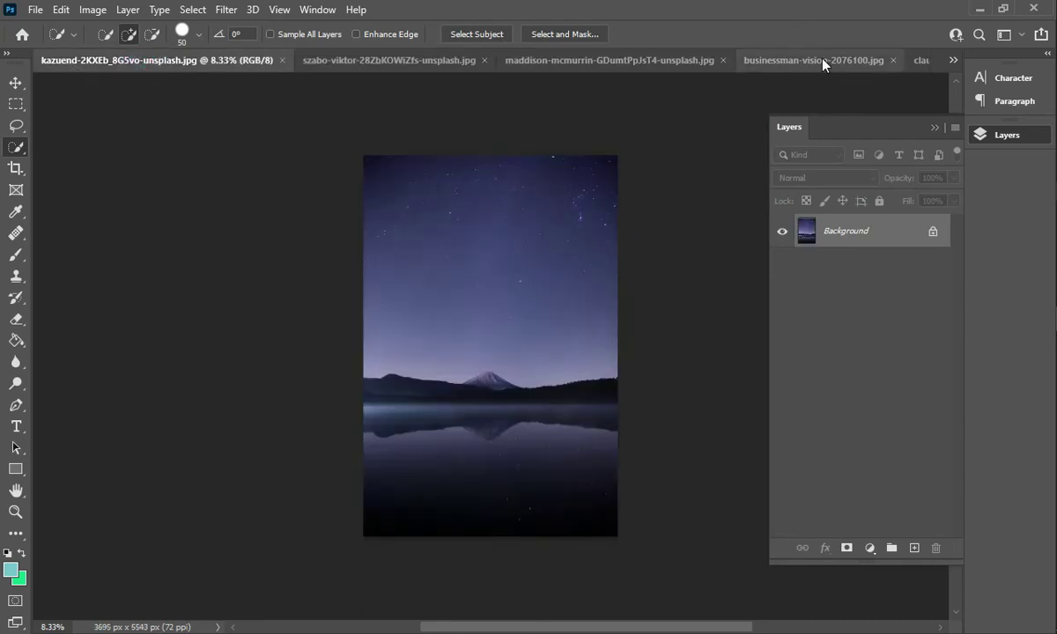
{"action": "left_click", "coordinate": [821, 60]}
{"action": "left_click", "coordinate": [920, 62]}
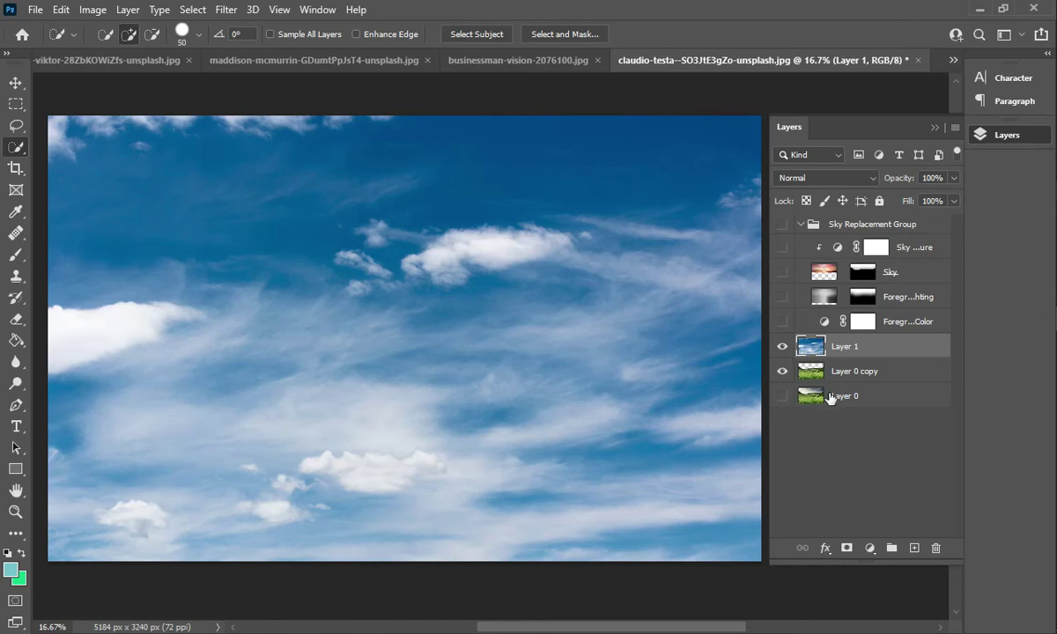
Move Layer 1 below Layer 0 copy and scale it to 106.12% to fill the sky
{"action": "left_click_drag", "start_coordinate": [879, 354], "coordinate": [854, 395]}
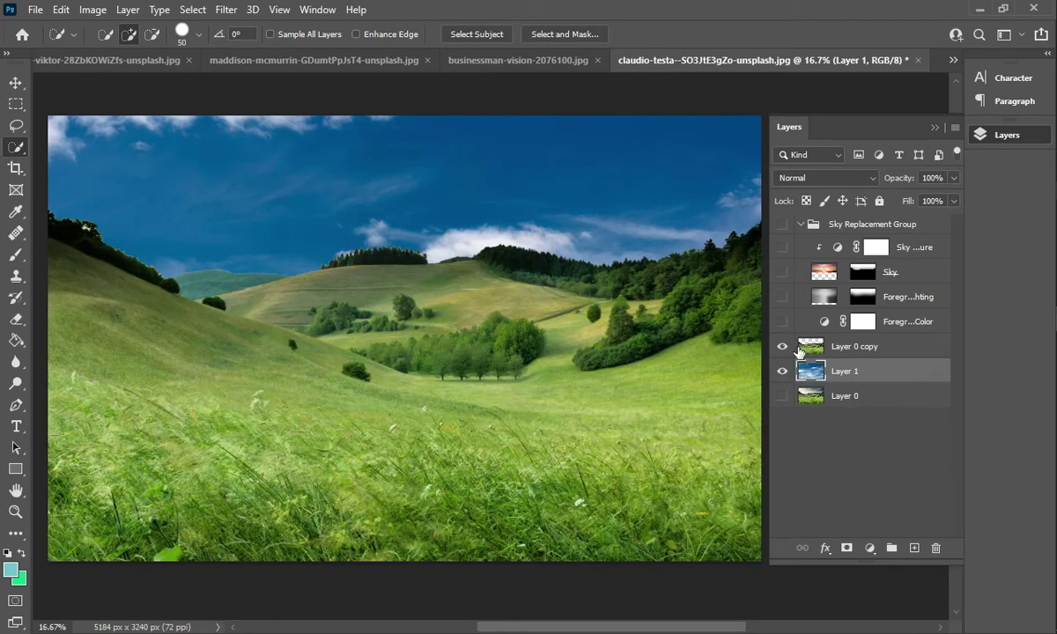
{"action": "key", "text": "ctrl+t"}
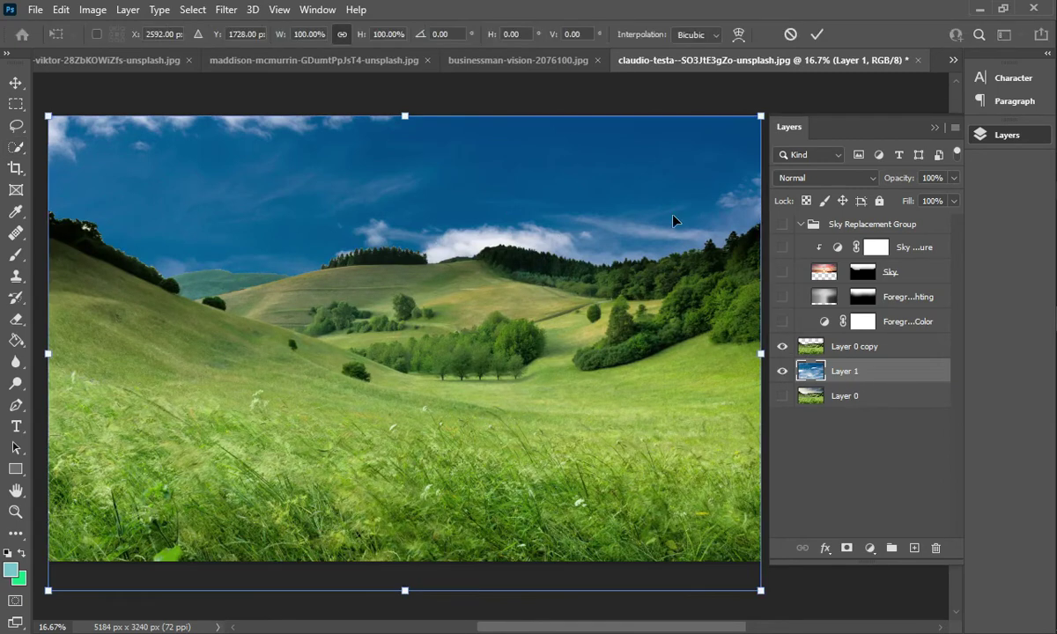
{"action": "left_click_drag", "start_coordinate": [758, 112], "coordinate": [682, 172]}
{"action": "mouse_move", "coordinate": [615, 236]}
{"action": "left_mouse_down"}
{"action": "mouse_move", "coordinate": [644, 148]}
{"action": "mouse_move", "coordinate": [636, 123]}
{"action": "left_mouse_up"}
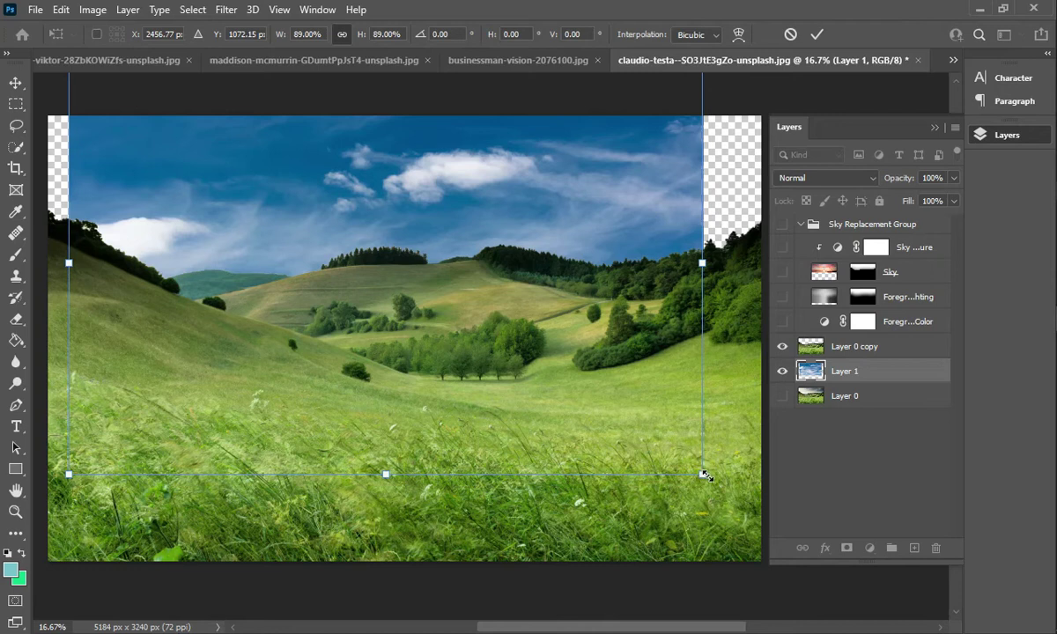
{"action": "left_click_drag", "start_coordinate": [705, 475], "coordinate": [824, 556]}
{"action": "left_click_drag", "start_coordinate": [602, 428], "coordinate": [534, 351]}
{"action": "key", "text": "Return"}
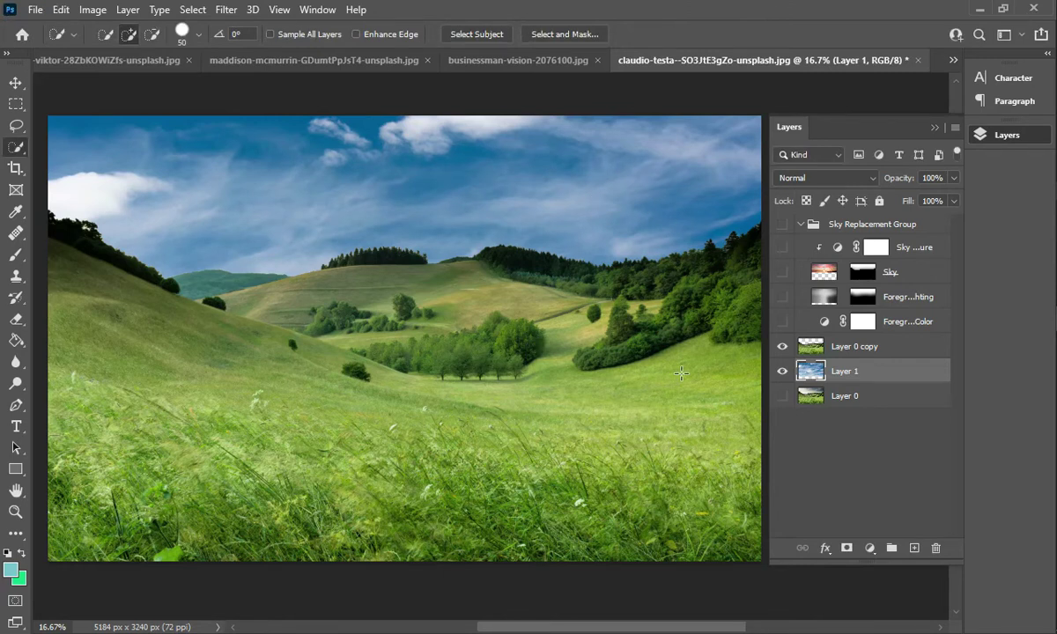
{"action": "left_click", "coordinate": [869, 346], "text": "shift"}
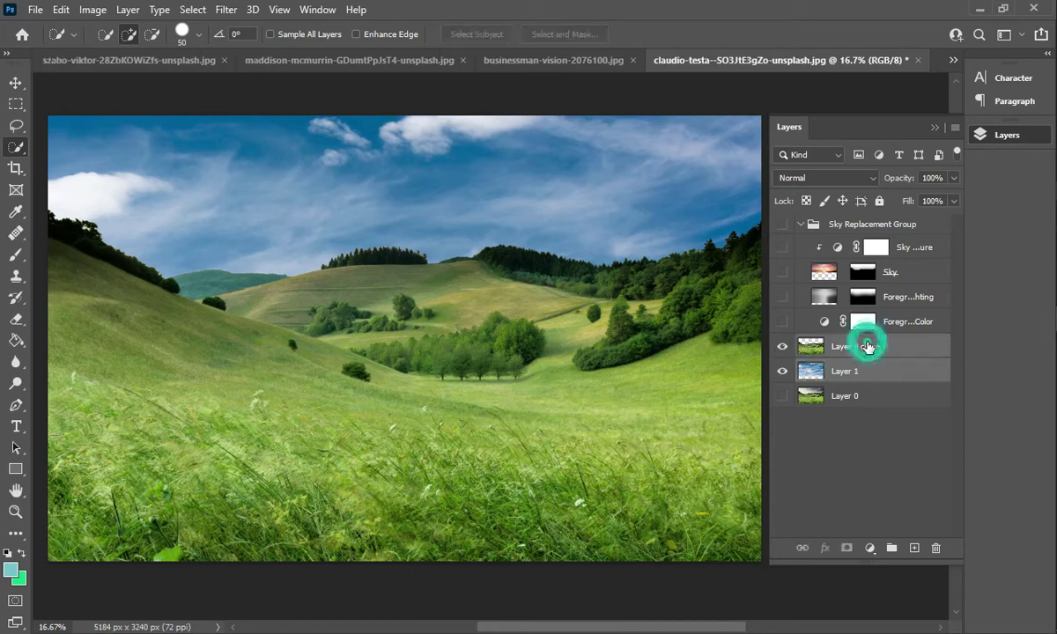
Merge Layer 1 into Layer 0 copy with Ctrl+E and toggle layers to compare
{"action": "key", "text": "ctrl+e"}
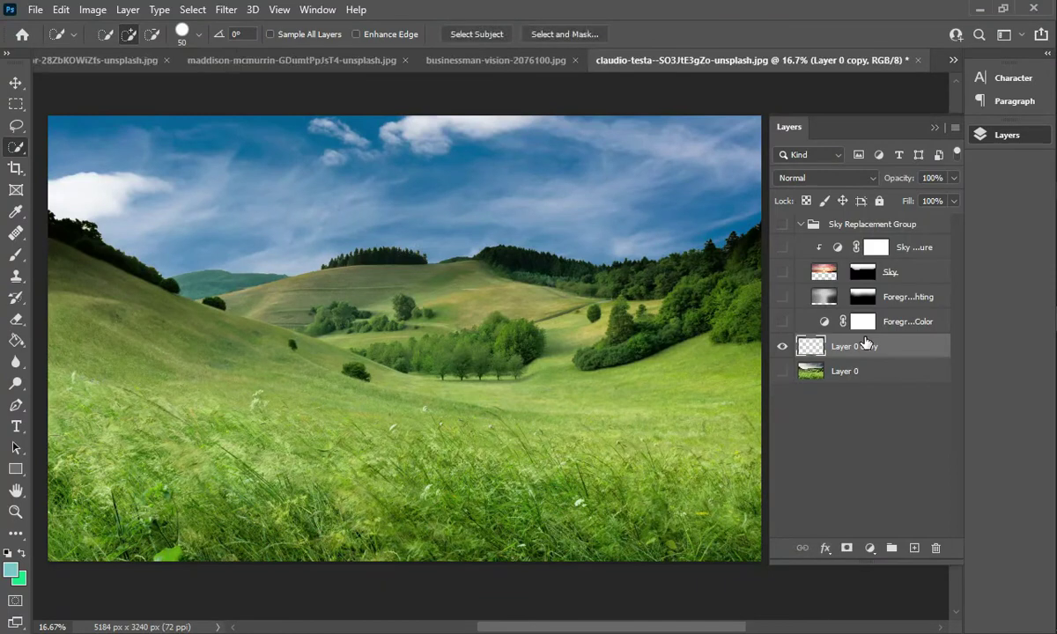
{"action": "left_click", "coordinate": [782, 372]}
{"action": "left_click", "coordinate": [783, 347]}
{"action": "left_click", "coordinate": [782, 349]}
{"action": "left_click", "coordinate": [783, 349]}
{"action": "left_click", "coordinate": [782, 349]}
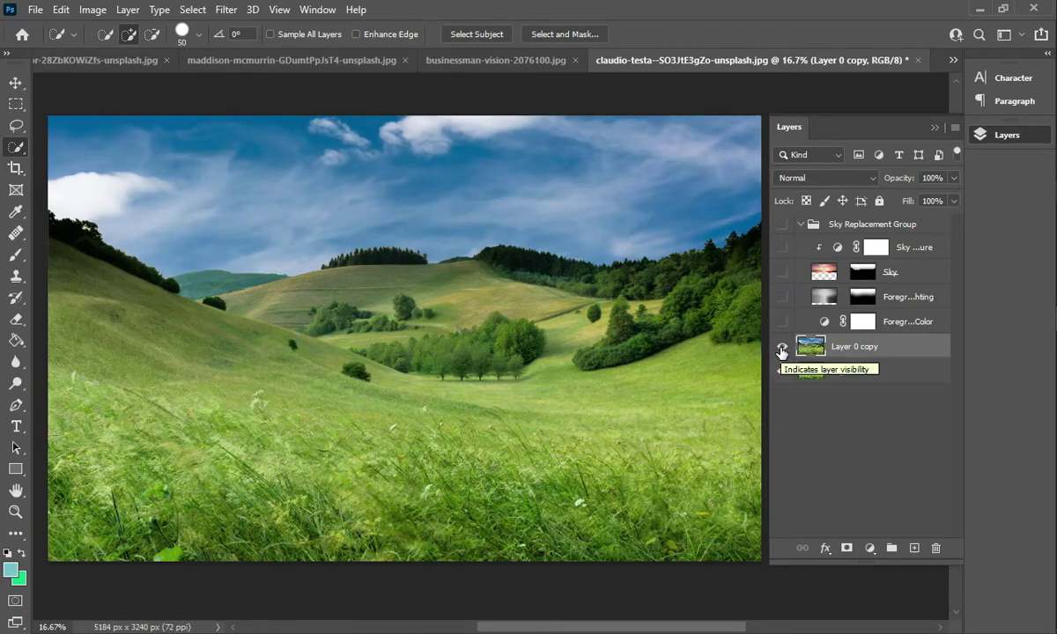
Briefly show the pink sunset group, hide it again, and bring up the businessman photo
{"action": "left_click", "coordinate": [783, 224]}
{"action": "left_click", "coordinate": [783, 246]}
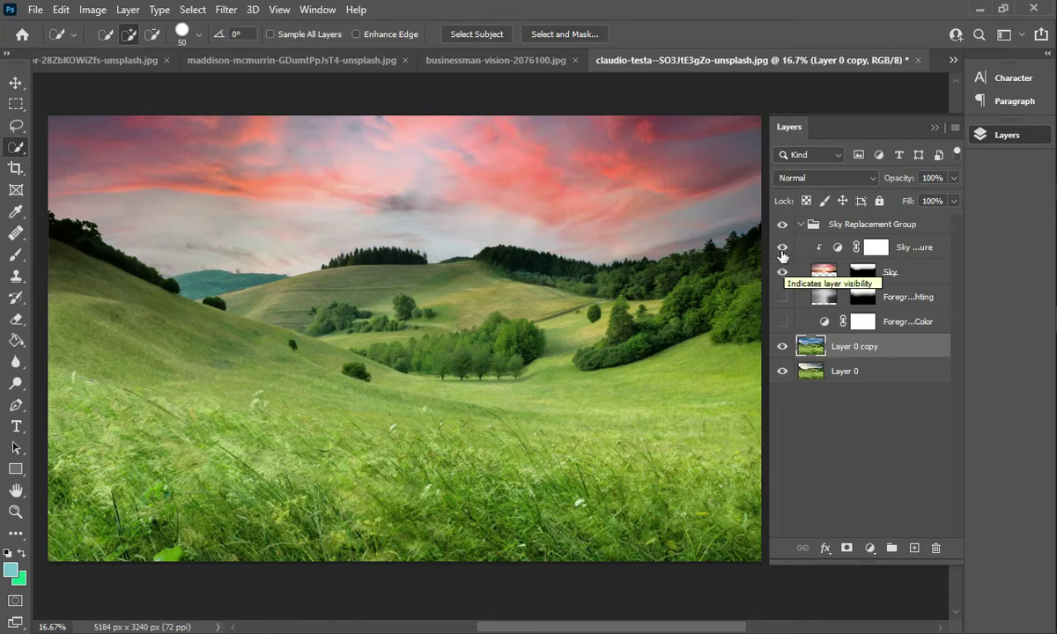
{"action": "left_click", "coordinate": [782, 256]}
{"action": "left_click", "coordinate": [782, 224]}
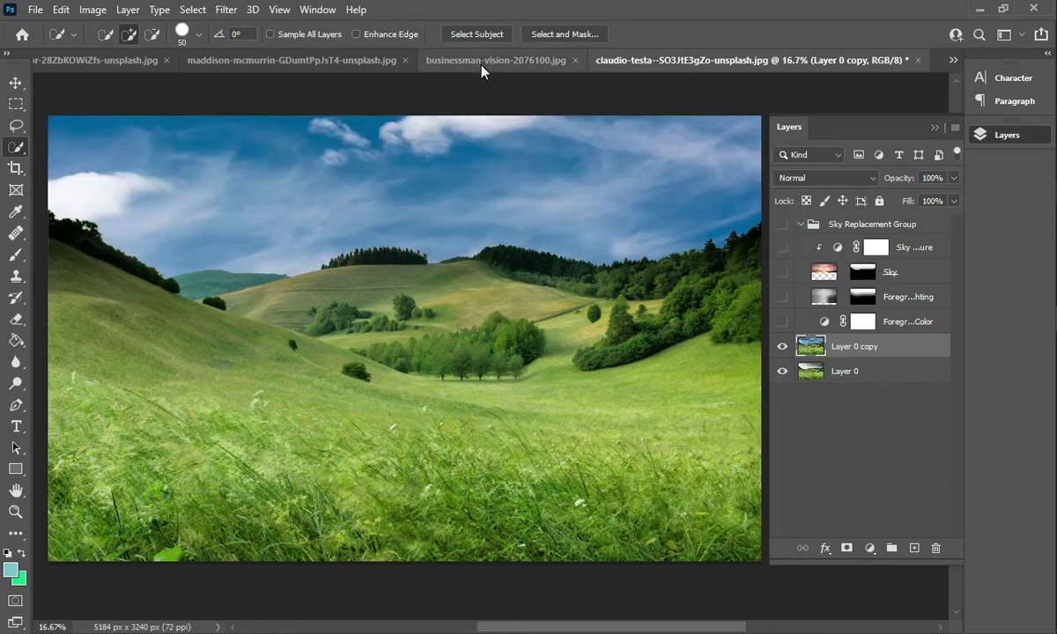
{"action": "left_click", "coordinate": [483, 60]}
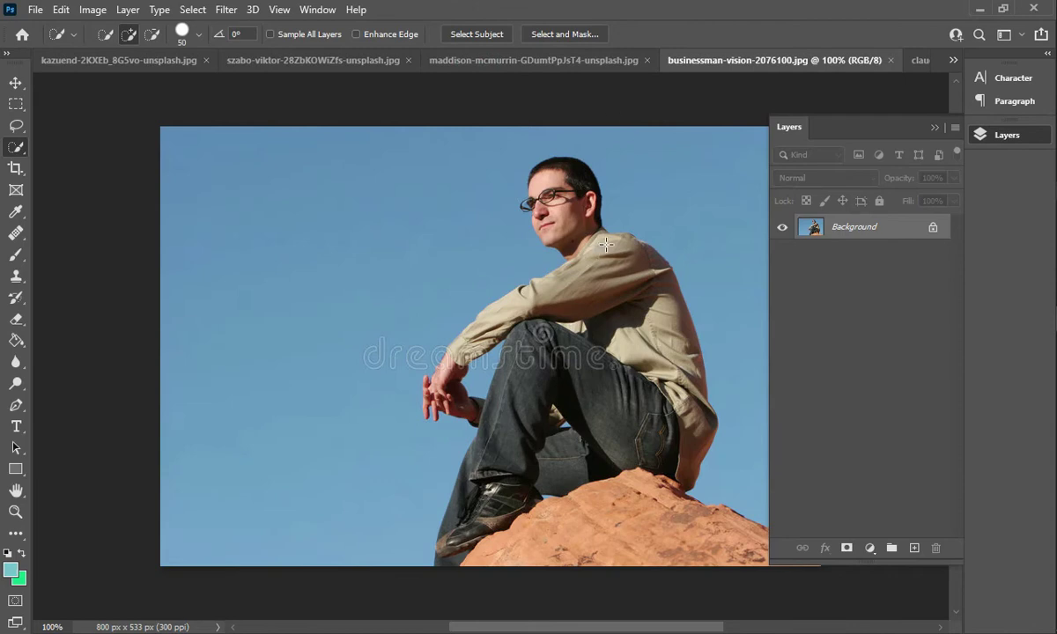
Unlock the Background into Layer 0 and duplicate it as Layer 0 copy
{"action": "left_click_drag", "start_coordinate": [628, 210], "coordinate": [556, 208]}
{"action": "left_click", "coordinate": [930, 228]}
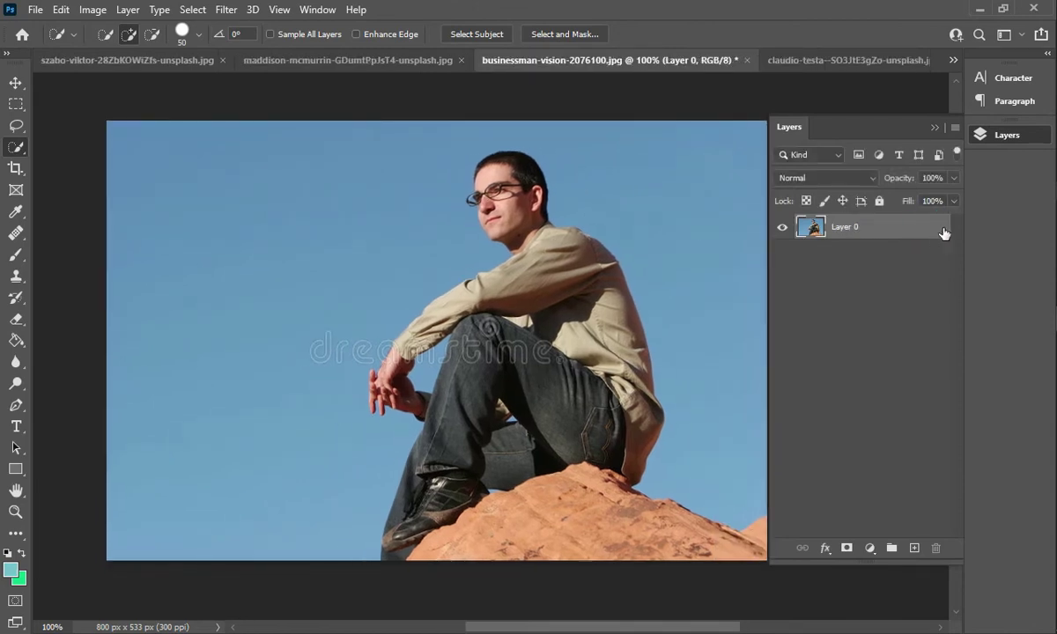
{"action": "key", "text": "ctrl+j"}
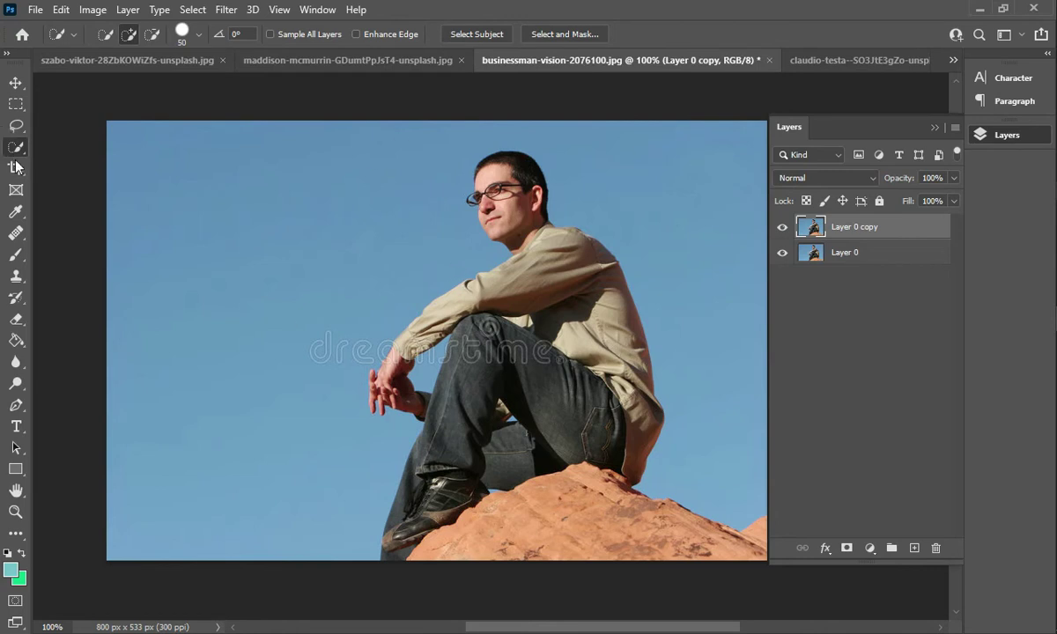
Select the blue sky around the man with the Magic Wand Tool
{"action": "right_click", "coordinate": [14, 148]}
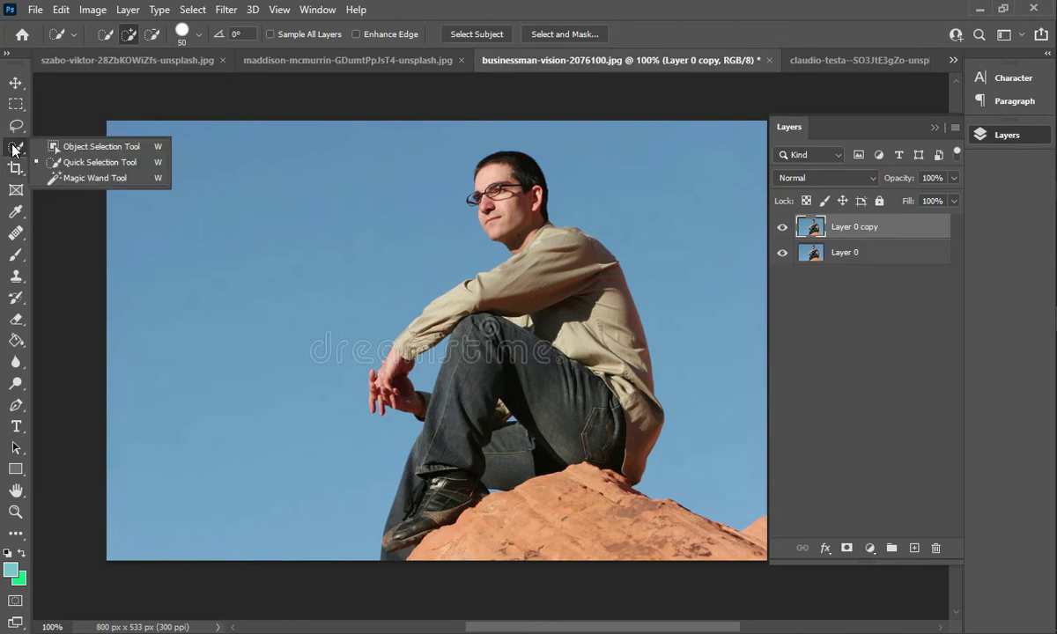
{"action": "left_click", "coordinate": [72, 170]}
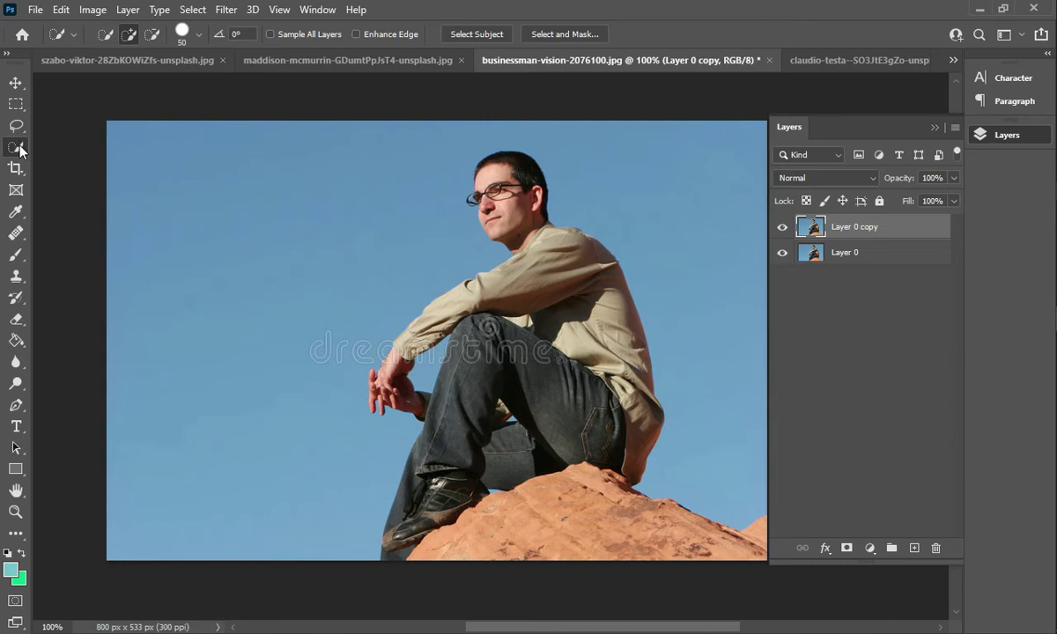
{"action": "right_click", "coordinate": [19, 150]}
{"action": "left_click", "coordinate": [71, 180]}
{"action": "left_click", "coordinate": [177, 186]}
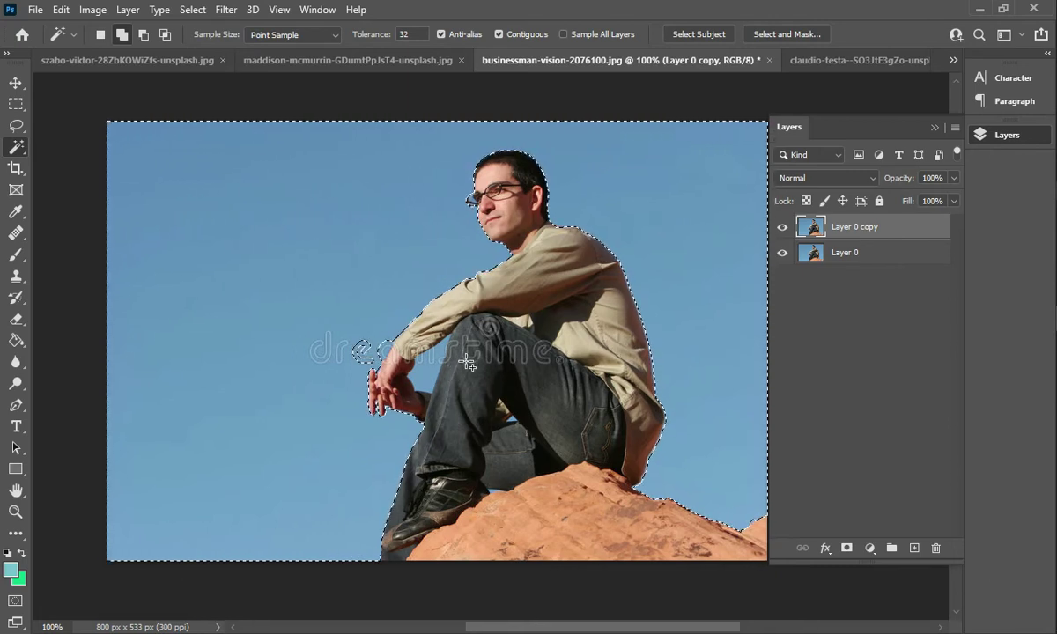
{"action": "mouse_move", "coordinate": [599, 308]}
{"action": "left_mouse_down"}
{"action": "mouse_move", "coordinate": [502, 301]}
{"action": "mouse_move", "coordinate": [555, 302]}
{"action": "left_mouse_up"}
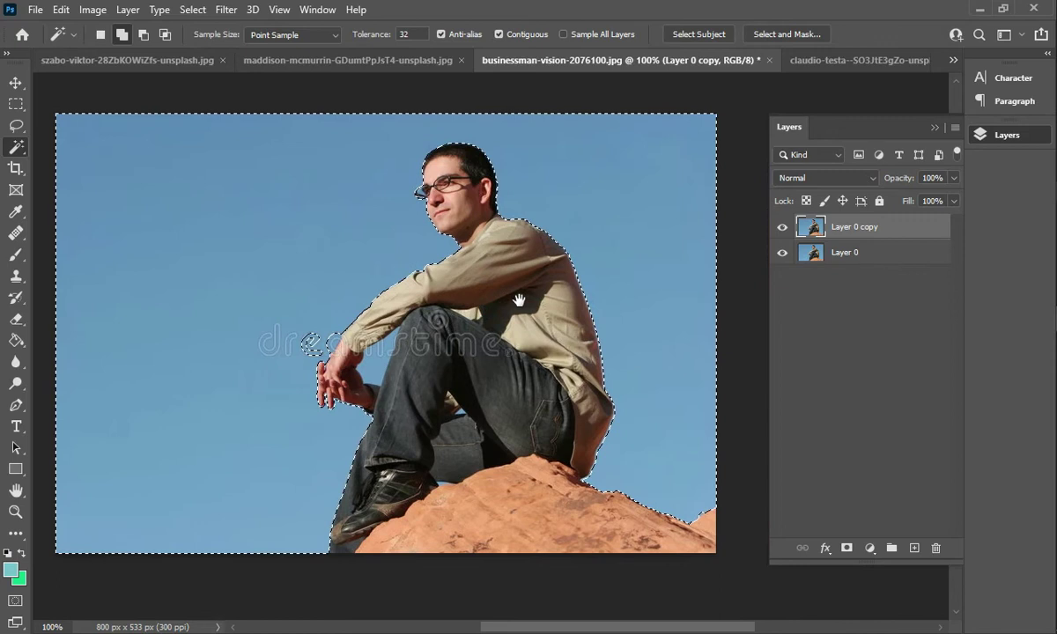
{"action": "left_click", "coordinate": [61, 10]}
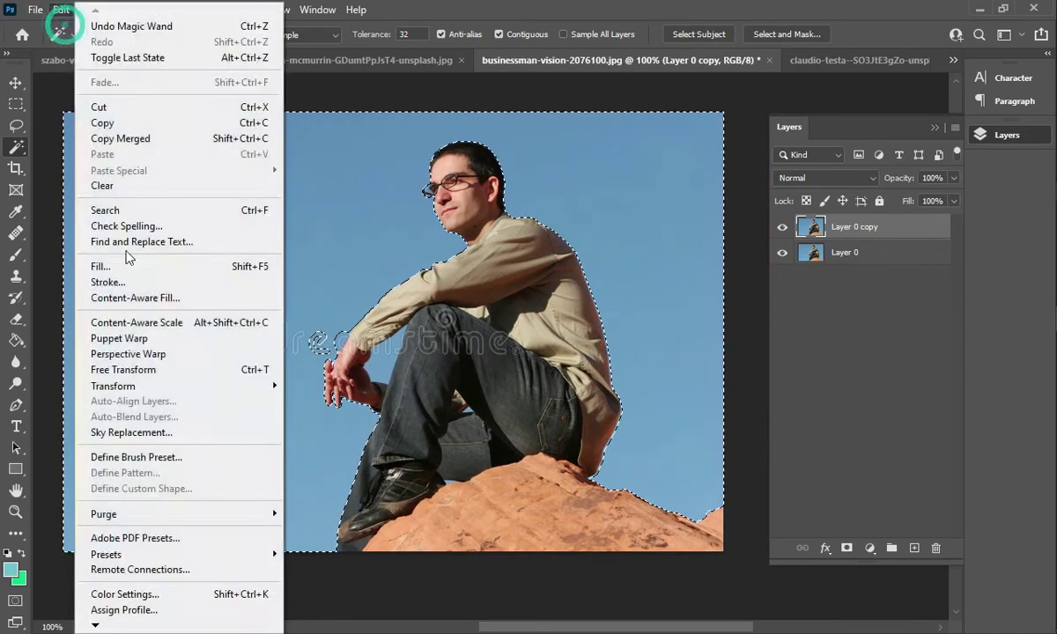
Apply Sky Replacement using the third Blue Skies puffy-cloud preset
{"action": "left_click", "coordinate": [132, 432]}
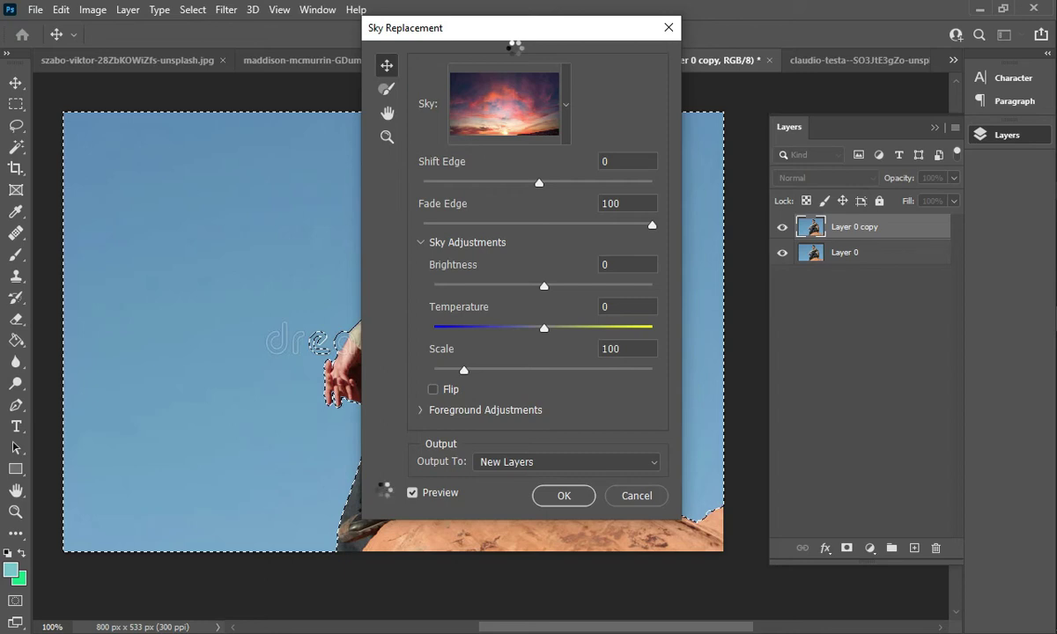
{"action": "mouse_move", "coordinate": [553, 41]}
{"action": "left_mouse_down"}
{"action": "mouse_move", "coordinate": [892, 97]}
{"action": "mouse_move", "coordinate": [385, 124]}
{"action": "mouse_move", "coordinate": [146, 113]}
{"action": "mouse_move", "coordinate": [224, 107]}
{"action": "left_mouse_up"}
{"action": "left_click", "coordinate": [241, 176]}
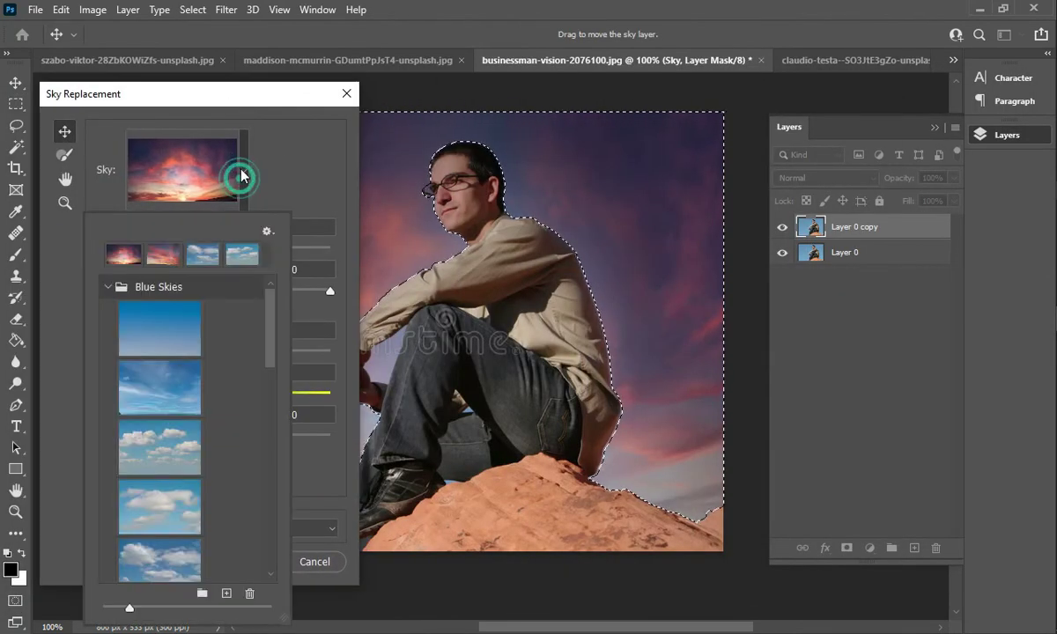
{"action": "left_click", "coordinate": [170, 436]}
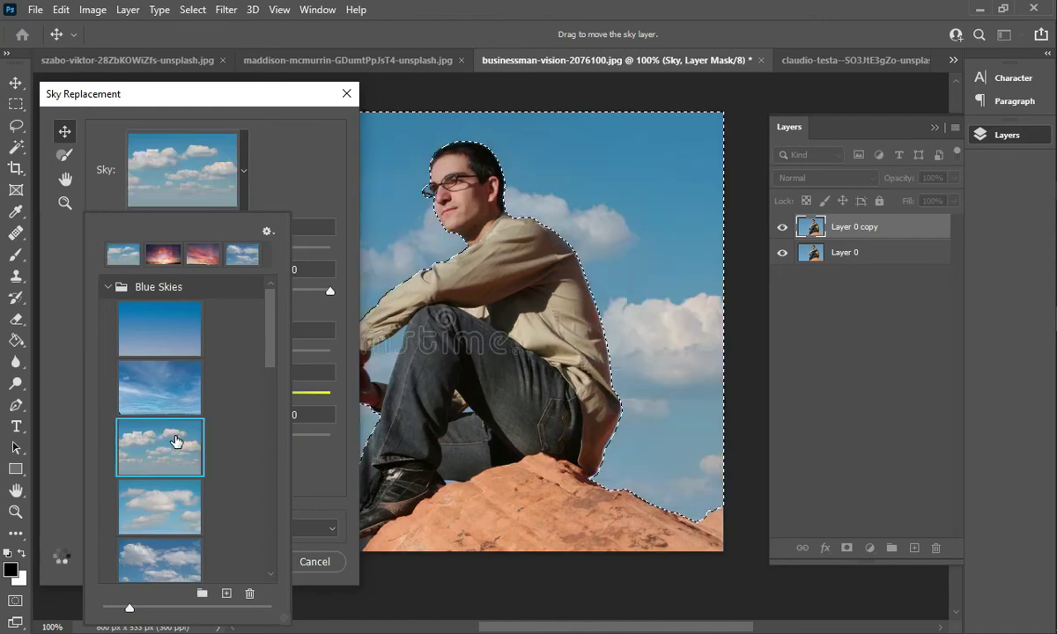
{"action": "left_click_drag", "start_coordinate": [214, 103], "coordinate": [1053, 270]}
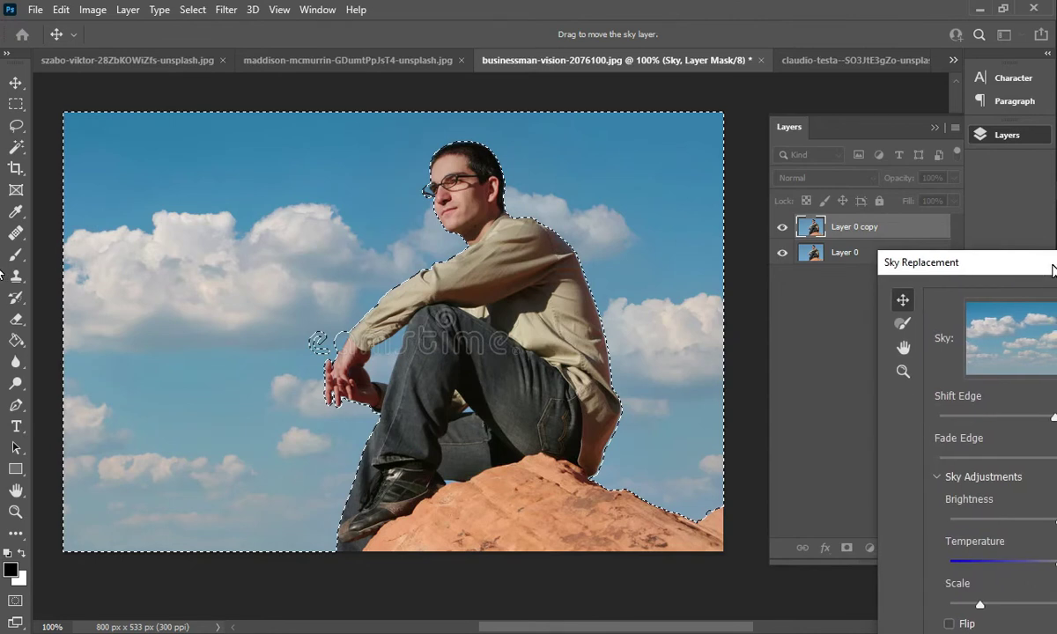
{"action": "left_click_drag", "start_coordinate": [1053, 270], "coordinate": [535, 152]}
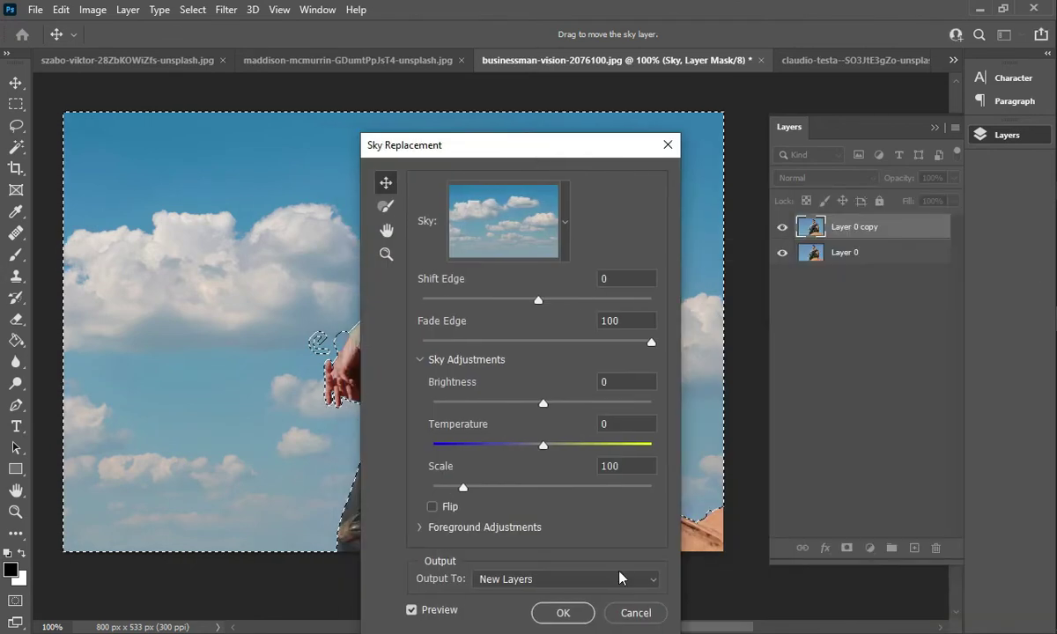
{"action": "left_click", "coordinate": [561, 621]}
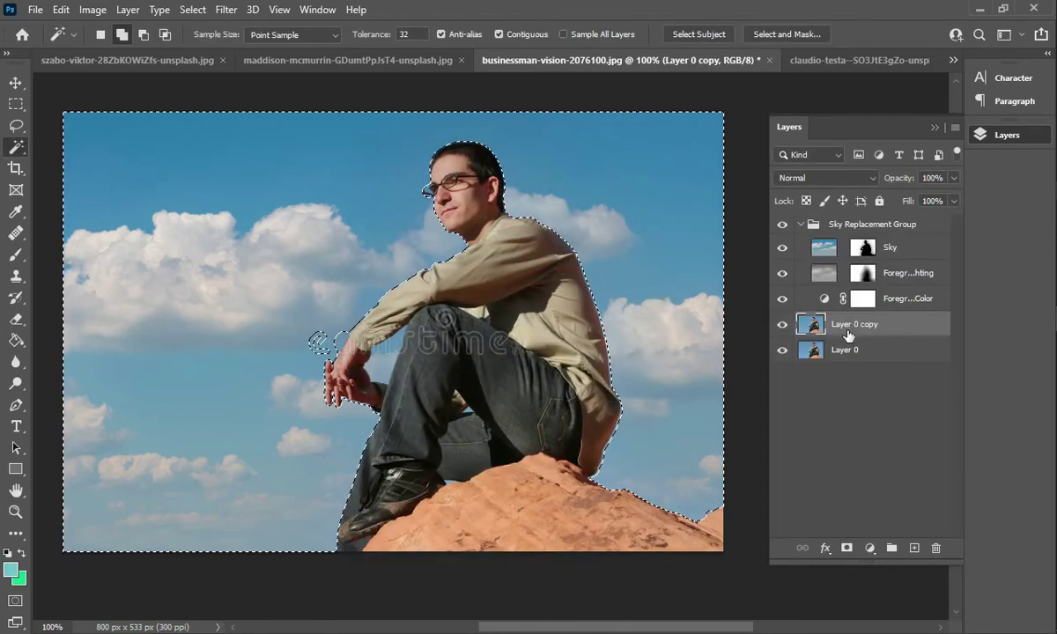
Use the Sky Replacement Group's layer options menu and clear the sky selection with Ctrl+D
{"action": "left_click", "coordinate": [872, 224]}
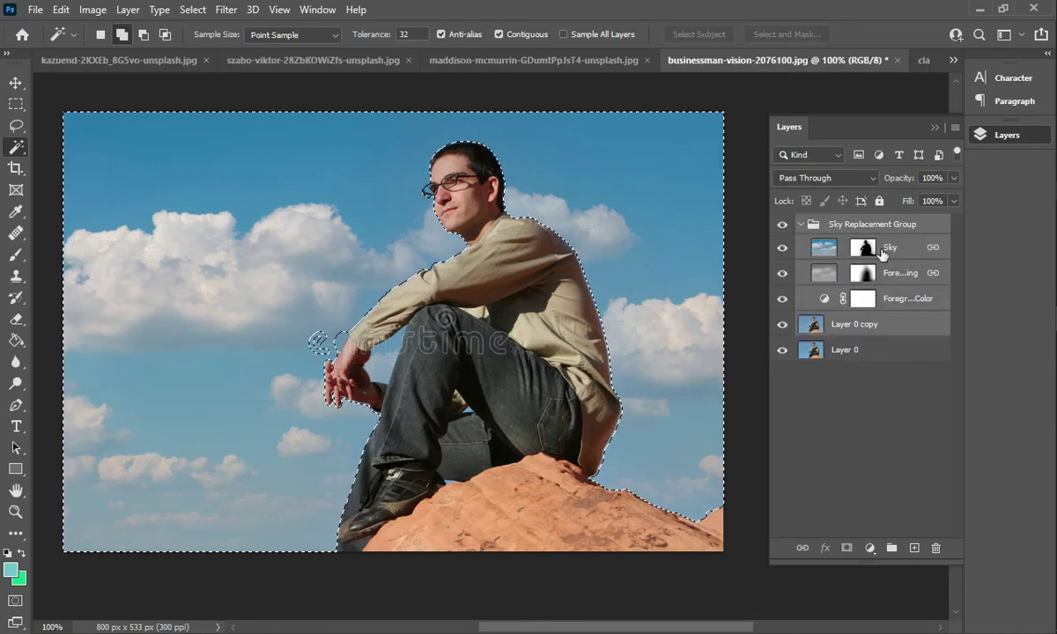
{"action": "right_click", "coordinate": [886, 255]}
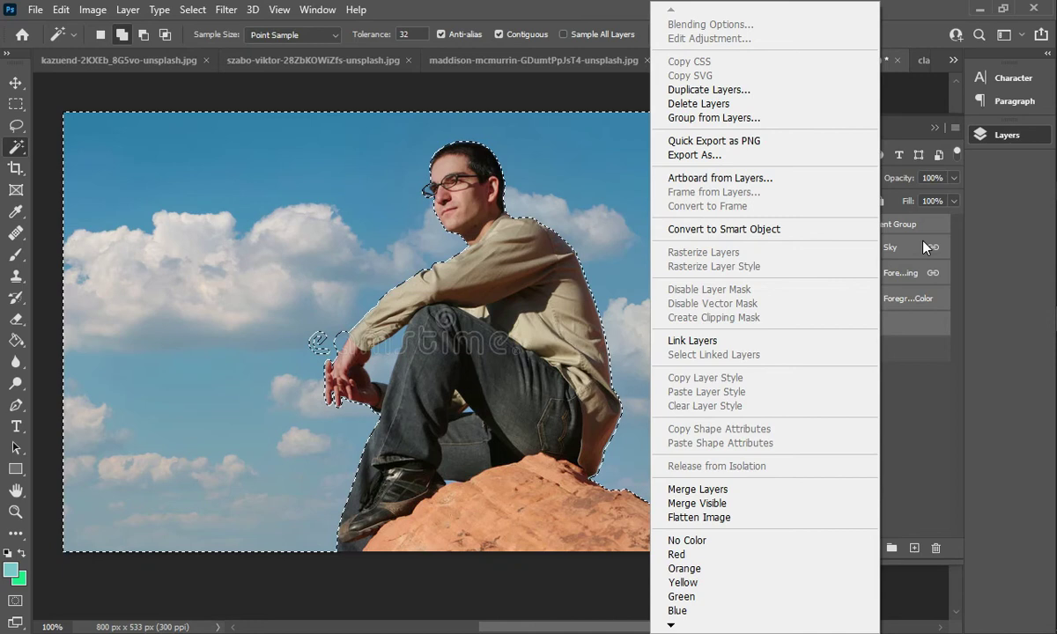
{"action": "left_click", "coordinate": [711, 490]}
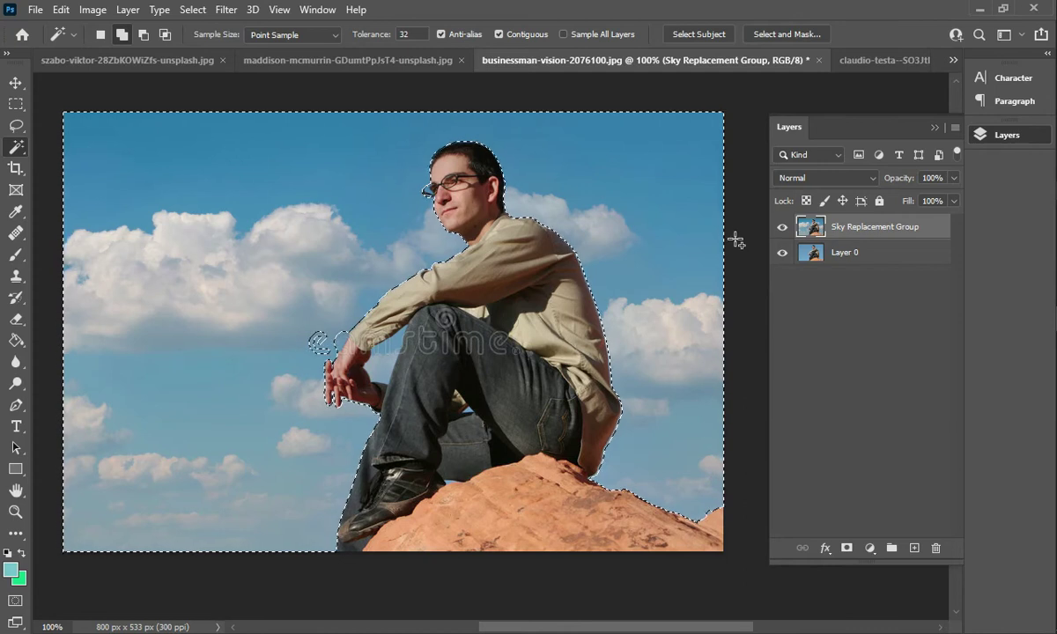
{"action": "key", "text": "ctrl+d"}
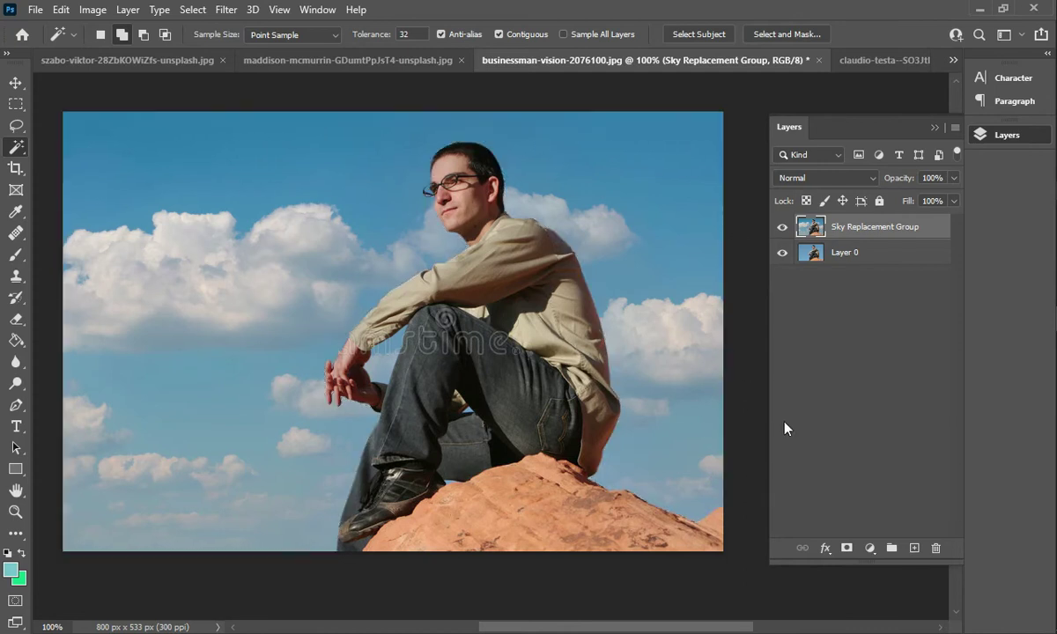
Toggle the Sky Replacement Group's visibility repeatedly to compare the original and cloudy skies
{"action": "left_click", "coordinate": [784, 227]}
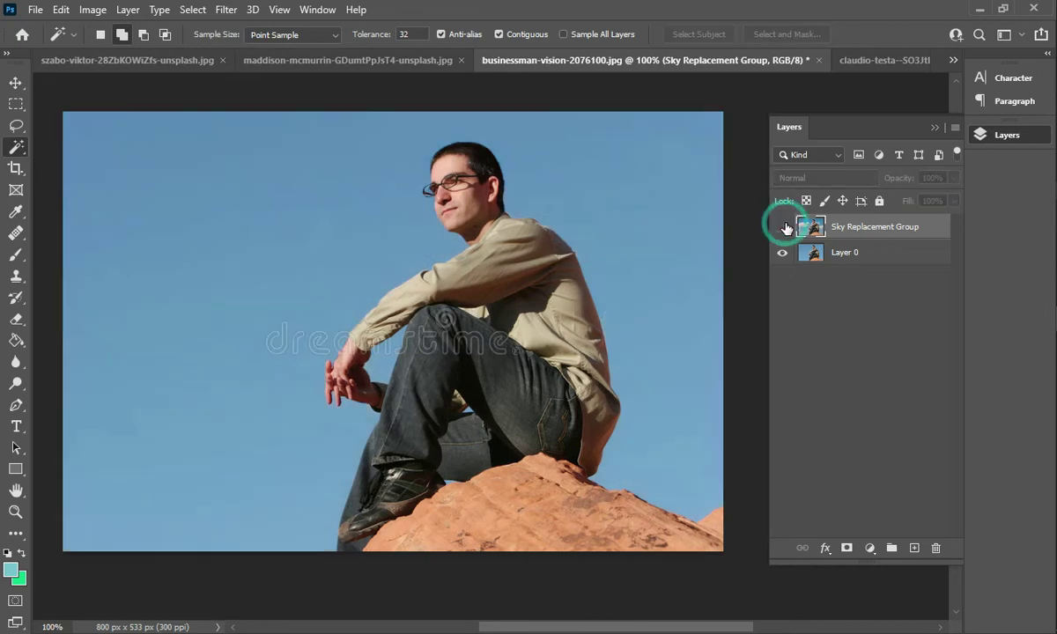
{"action": "left_click", "coordinate": [785, 228]}
{"action": "left_click", "coordinate": [784, 227]}
{"action": "left_click", "coordinate": [784, 228]}
{"action": "left_click", "coordinate": [785, 228]}
{"action": "left_click", "coordinate": [785, 227]}
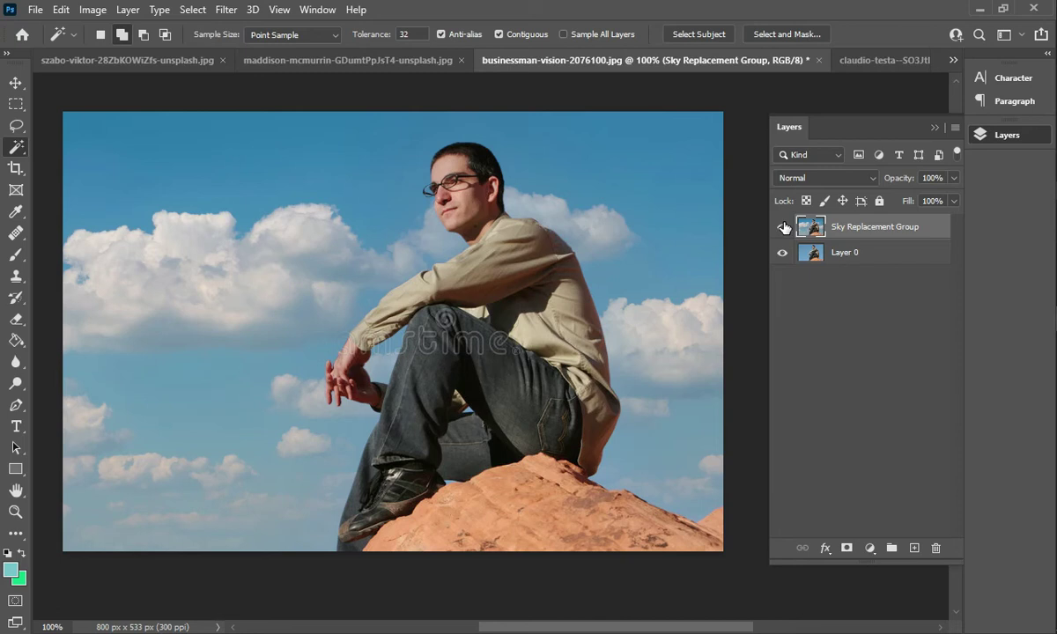
{"action": "left_click", "coordinate": [784, 228]}
{"action": "left_click", "coordinate": [784, 228]}
{"action": "left_click", "coordinate": [784, 228]}
{"action": "left_click", "coordinate": [785, 227]}
{"action": "left_click", "coordinate": [785, 227]}
{"action": "left_click", "coordinate": [785, 227]}
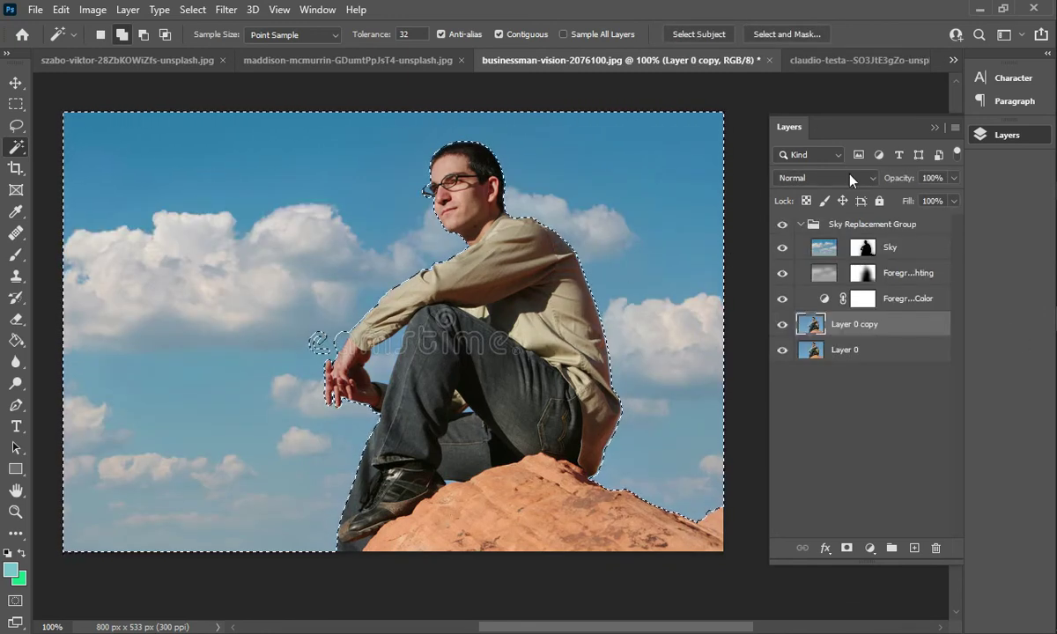
Hide the Foreground Lighting and Foreground Color layers and delete the selected sky from Layer 0 copy
{"action": "left_click", "coordinate": [783, 224]}
{"action": "left_click", "coordinate": [784, 225]}
{"action": "left_click", "coordinate": [782, 273]}
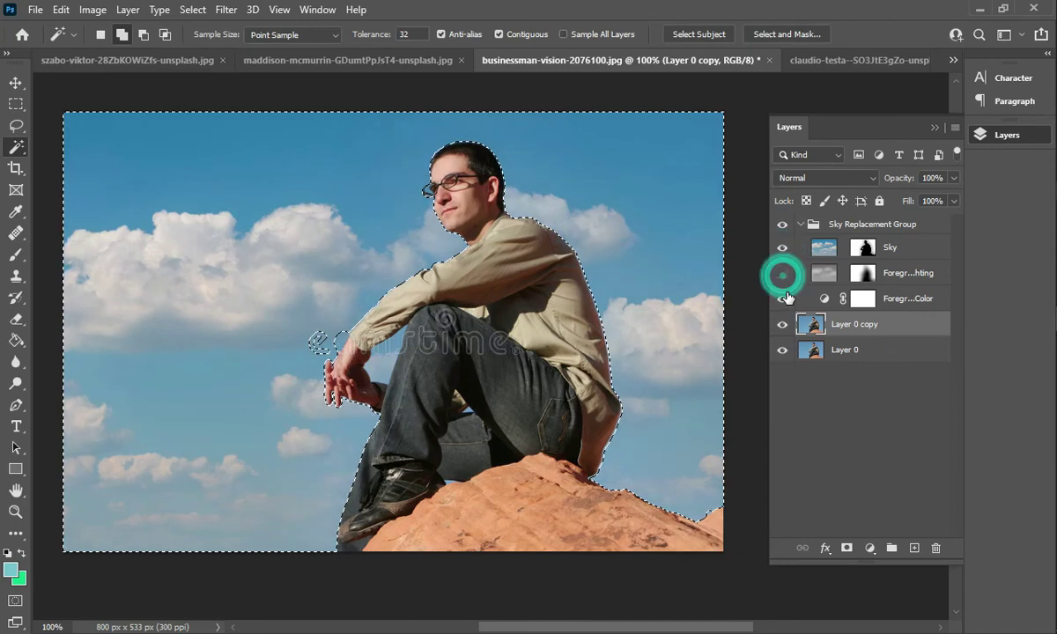
{"action": "left_click", "coordinate": [786, 297]}
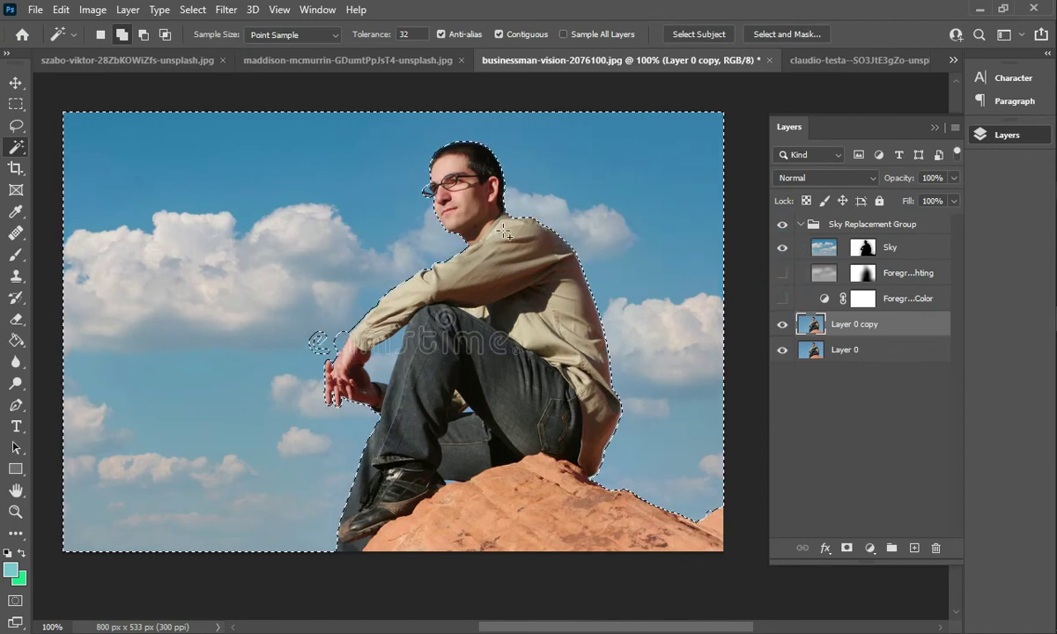
{"action": "key", "text": "Delete"}
Hide Layer 0, the Sky layer and the Sky Replacement Group, then deselect
{"action": "left_click", "coordinate": [782, 351]}
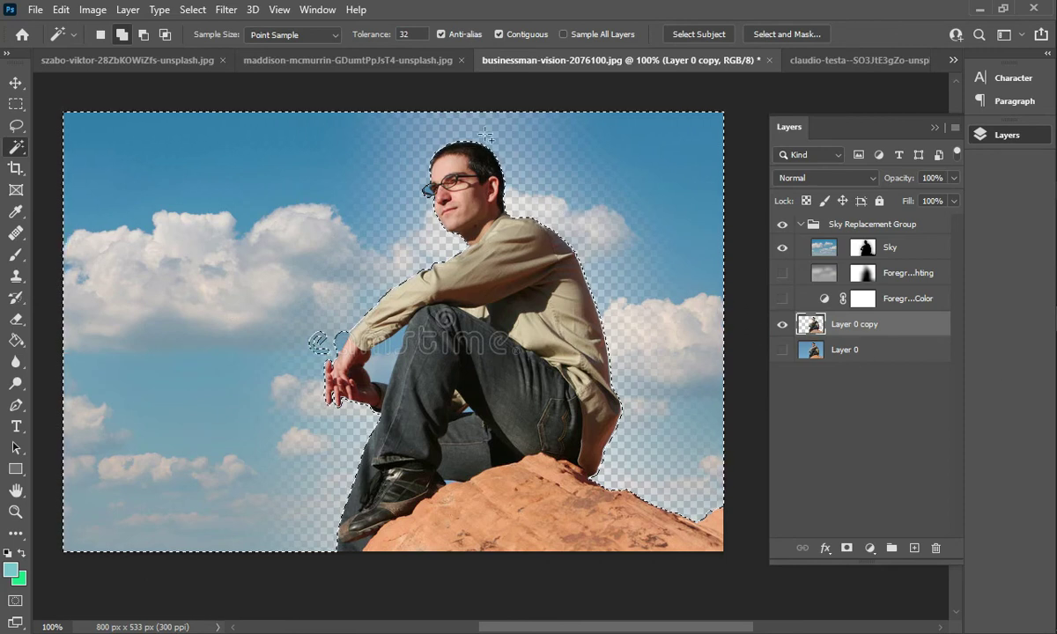
{"action": "left_click", "coordinate": [782, 248]}
{"action": "left_click", "coordinate": [782, 224]}
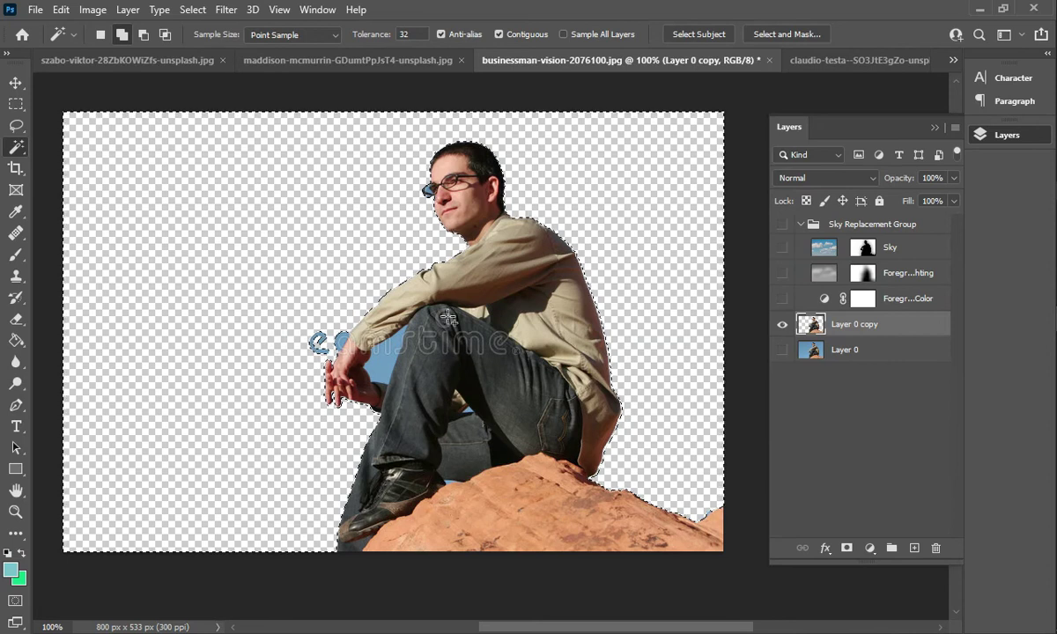
{"action": "key", "text": "ctrl+d"}
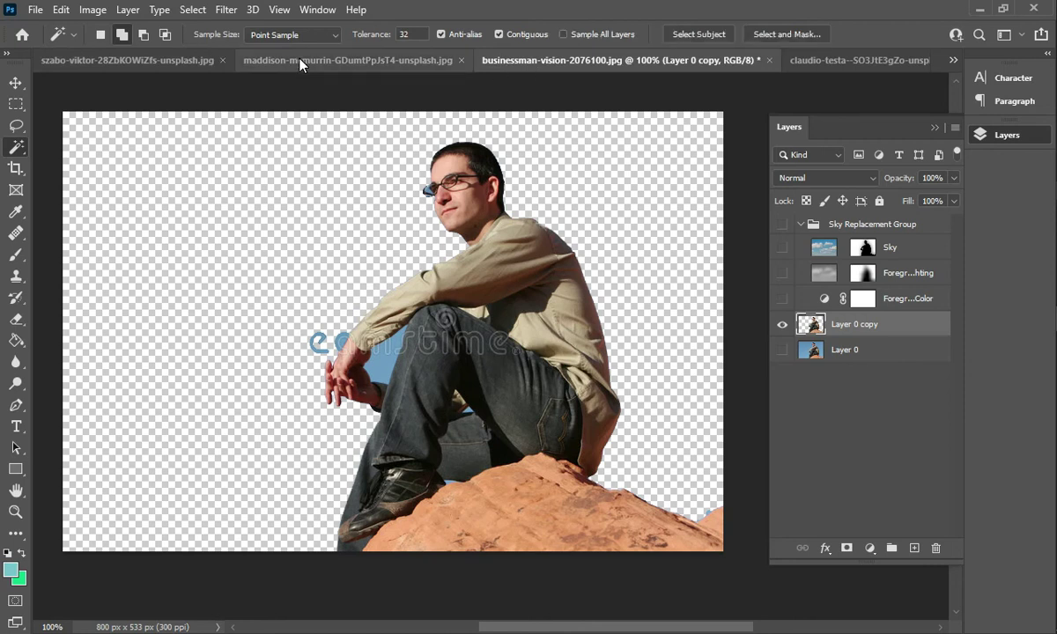
Switch to the pink-and-teal cloud image document
{"action": "left_click", "coordinate": [268, 60]}
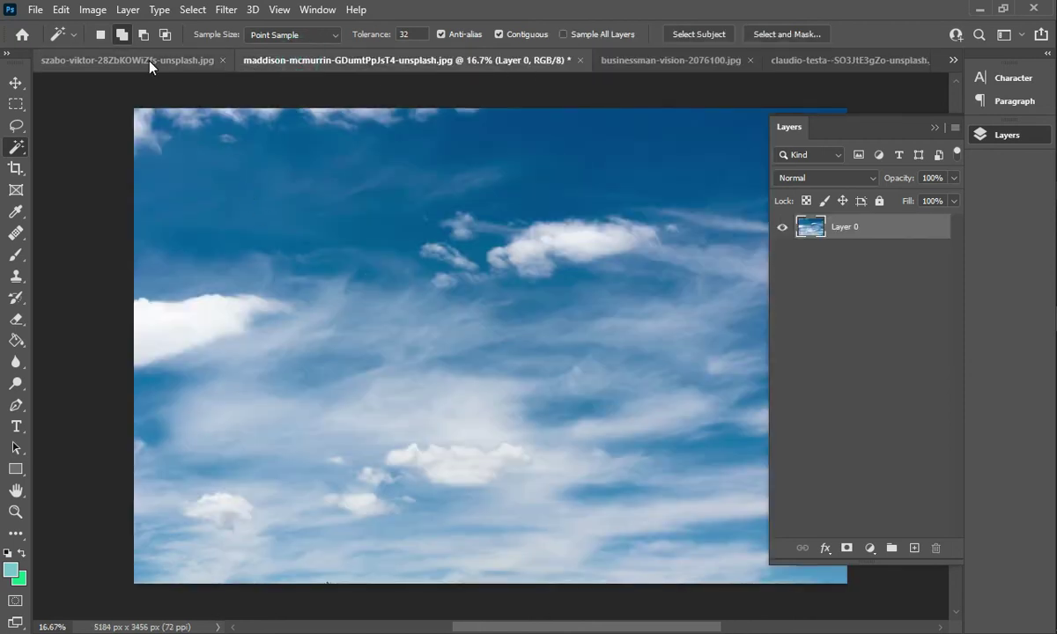
{"action": "left_click", "coordinate": [141, 60]}
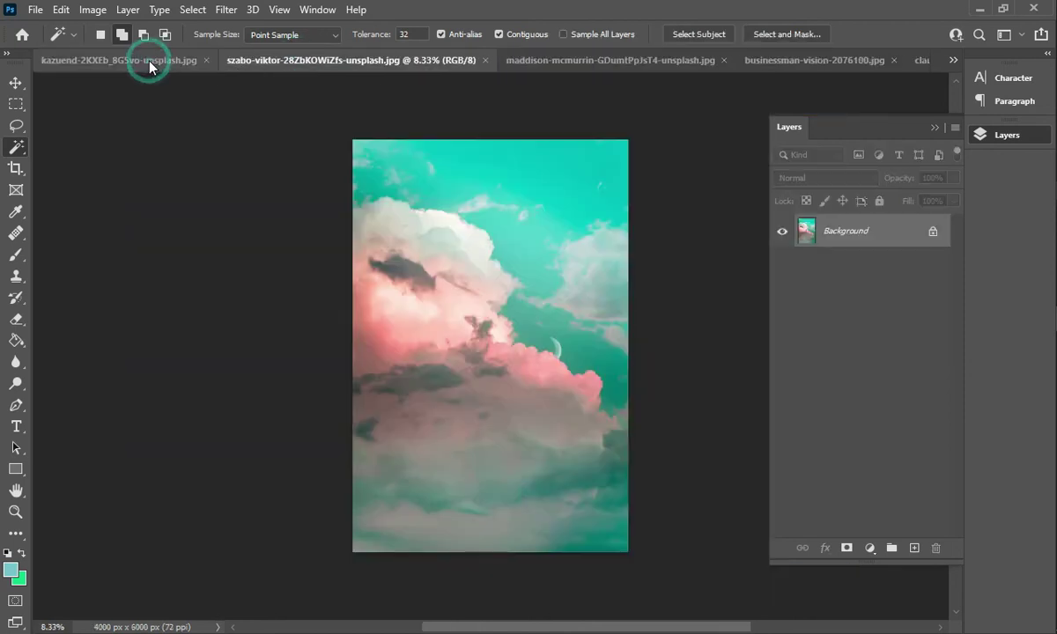
{"action": "right_click", "coordinate": [505, 269]}
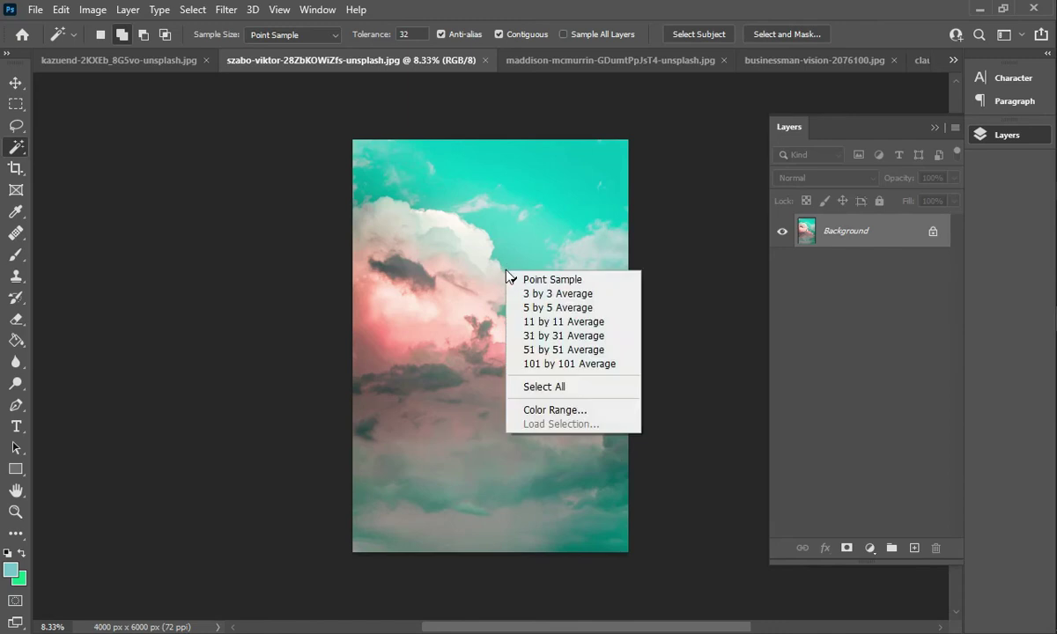
{"action": "left_click", "coordinate": [13, 106]}
{"action": "right_click", "coordinate": [508, 208]}
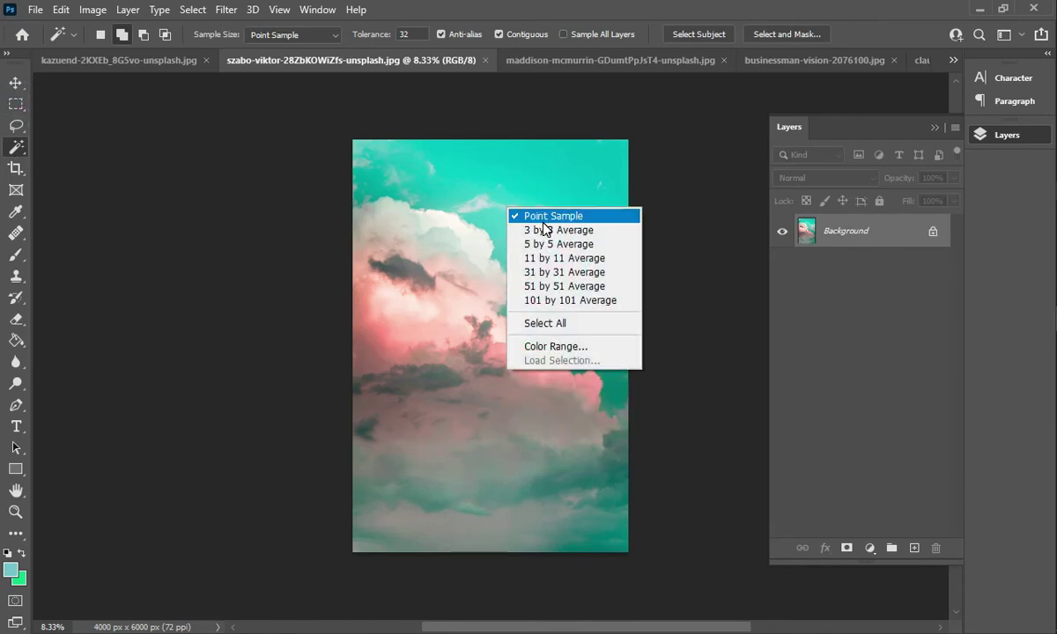
{"action": "left_click", "coordinate": [548, 346]}
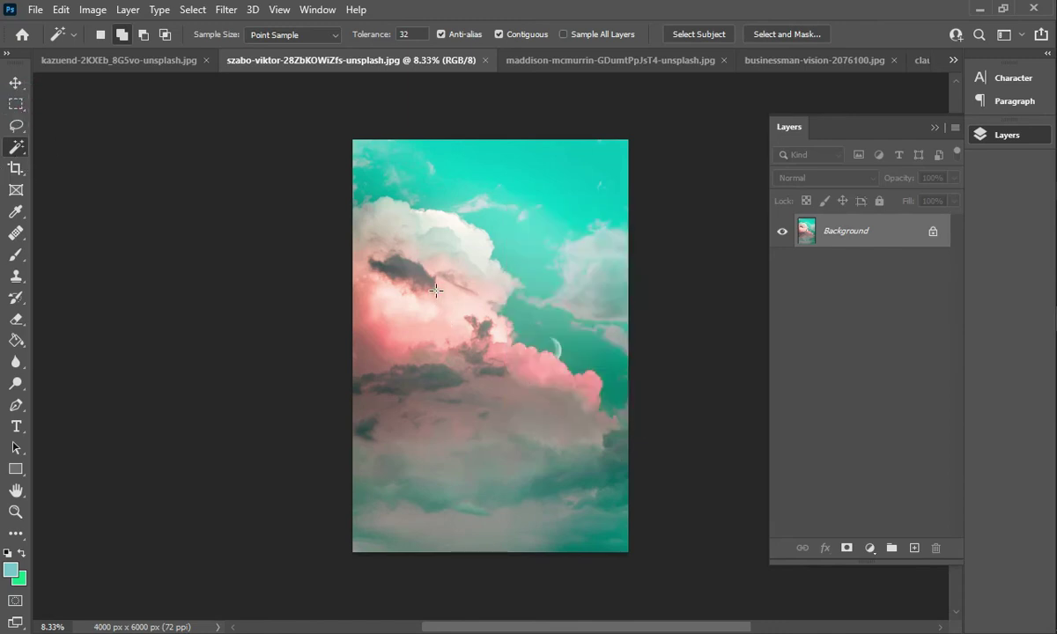
Unlock the cloud image's Background and drag it into the businessman photo with the Move Tool
{"action": "left_click", "coordinate": [932, 233]}
{"action": "right_click", "coordinate": [545, 235]}
{"action": "left_click", "coordinate": [519, 233]}
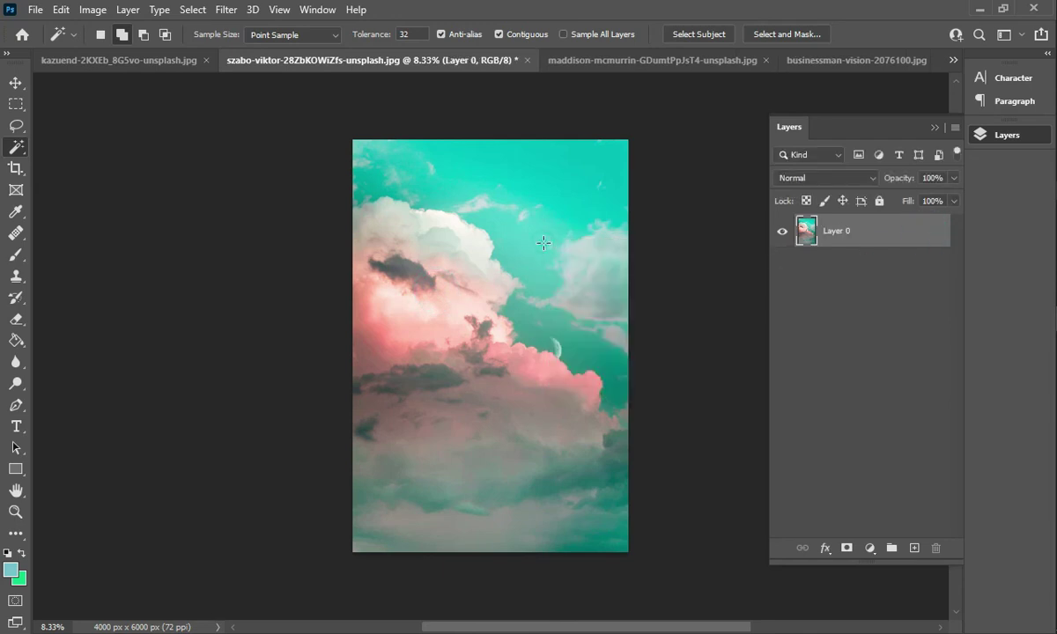
{"action": "scroll", "coordinate": [524, 354], "scroll_direction": "up", "scroll_amount": 3}
{"action": "scroll", "coordinate": [498, 327], "scroll_direction": "down", "scroll_amount": 2}
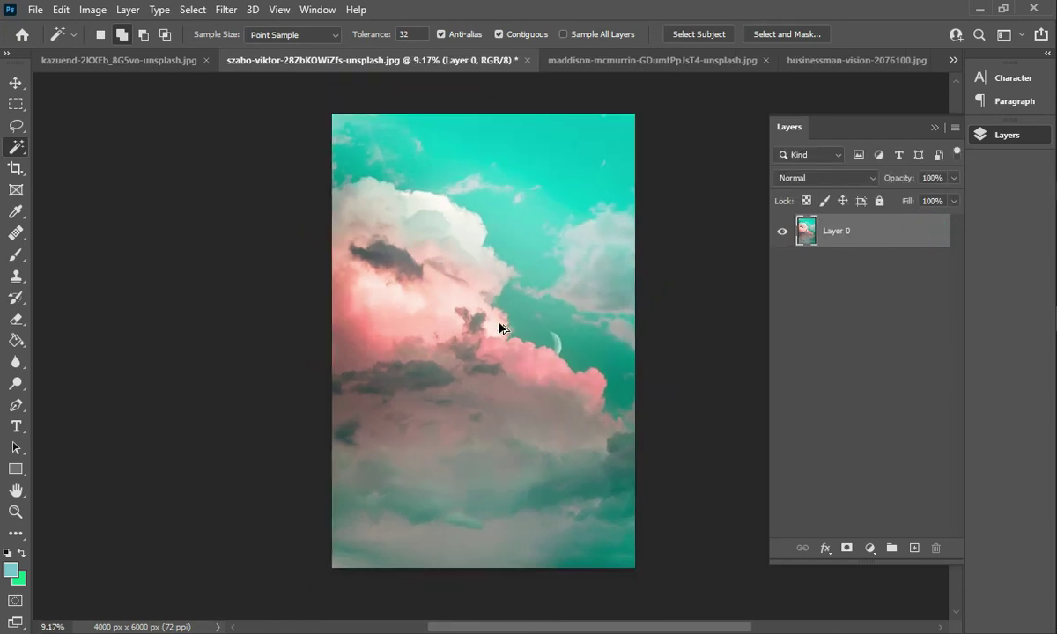
{"action": "scroll", "coordinate": [482, 315], "scroll_direction": "up", "scroll_amount": 2}
{"action": "scroll", "coordinate": [486, 317], "scroll_direction": "up", "scroll_amount": 1}
{"action": "scroll", "coordinate": [487, 316], "scroll_direction": "down", "scroll_amount": 2}
{"action": "scroll", "coordinate": [486, 321], "scroll_direction": "down", "scroll_amount": 2}
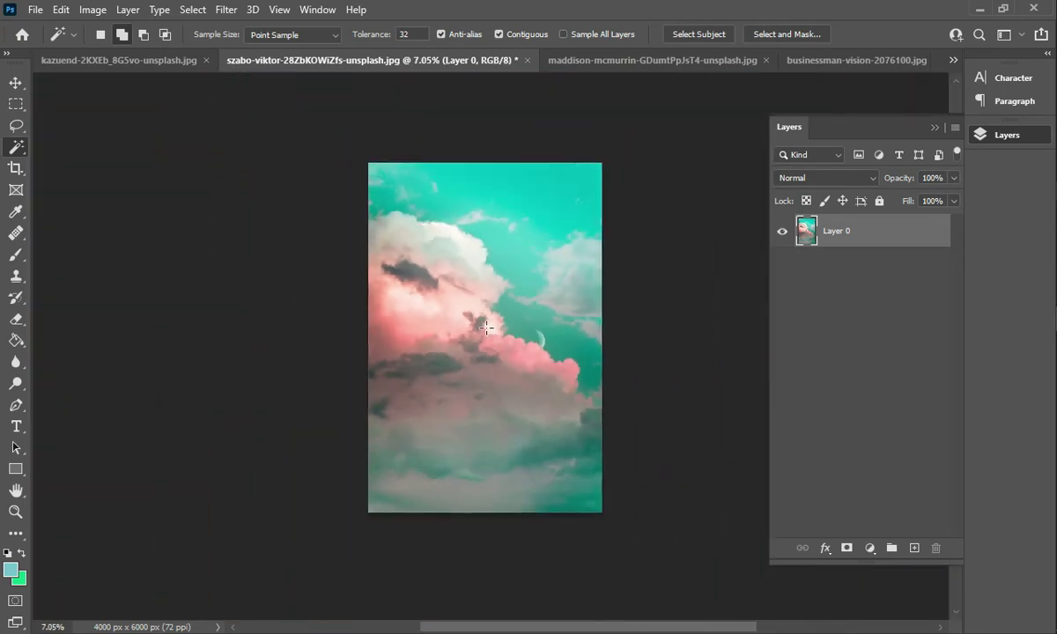
{"action": "left_click", "coordinate": [16, 82]}
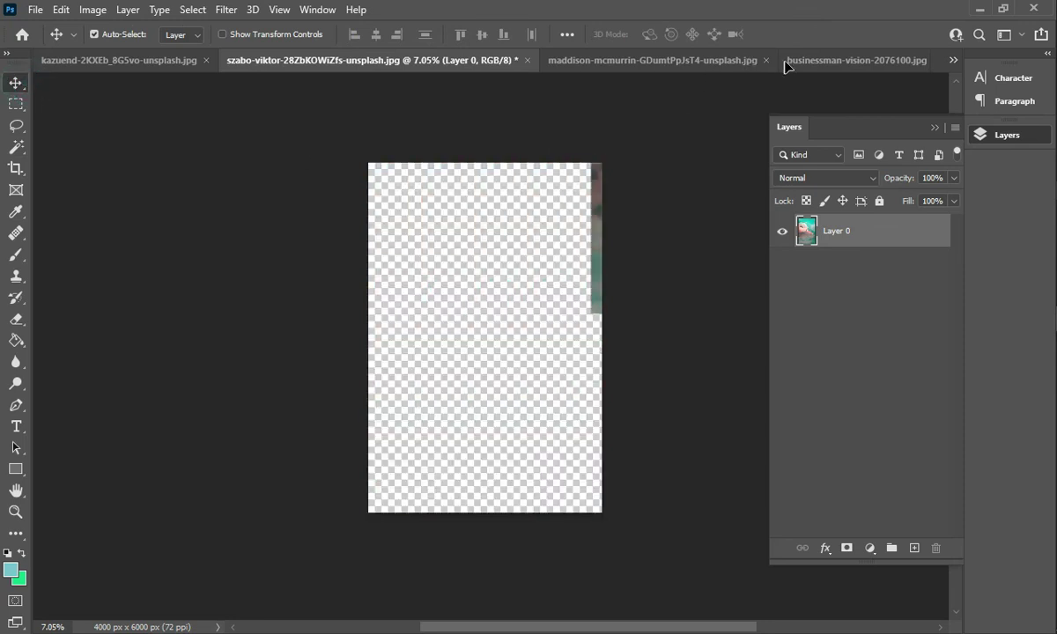
{"action": "left_click_drag", "start_coordinate": [449, 307], "coordinate": [596, 236]}
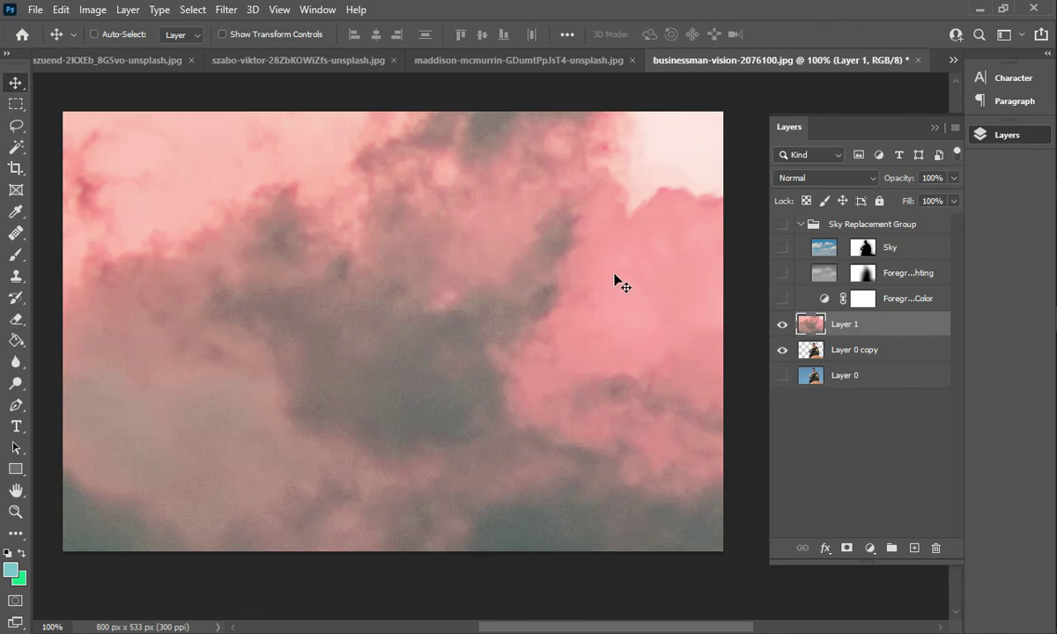
Move the pink clouds below Layer 0 copy, shift them left with Free Transform, and re-show the blue sky
{"action": "left_click_drag", "start_coordinate": [894, 340], "coordinate": [890, 348]}
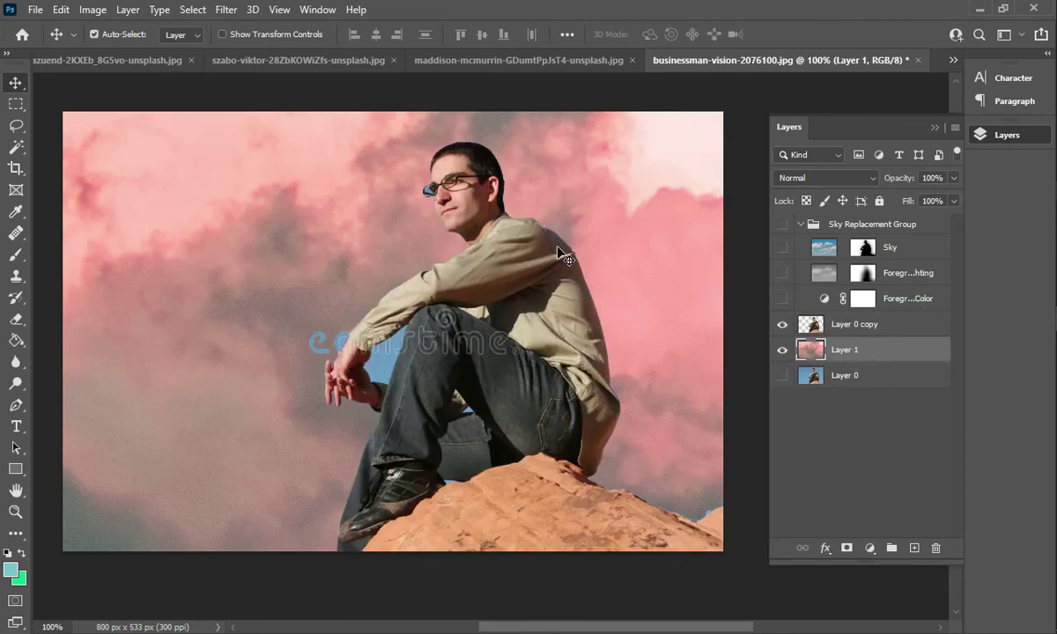
{"action": "key", "text": "ctrl+t"}
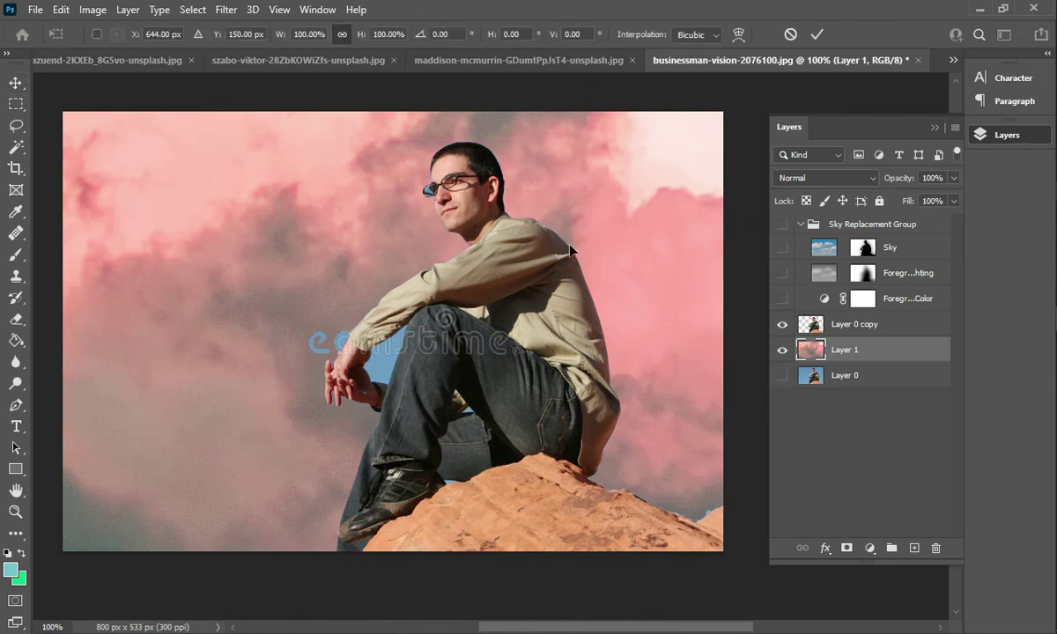
{"action": "mouse_move", "coordinate": [668, 178]}
{"action": "left_mouse_down"}
{"action": "mouse_move", "coordinate": [656, 194]}
{"action": "mouse_move", "coordinate": [607, 205]}
{"action": "mouse_move", "coordinate": [705, 194]}
{"action": "left_mouse_up"}
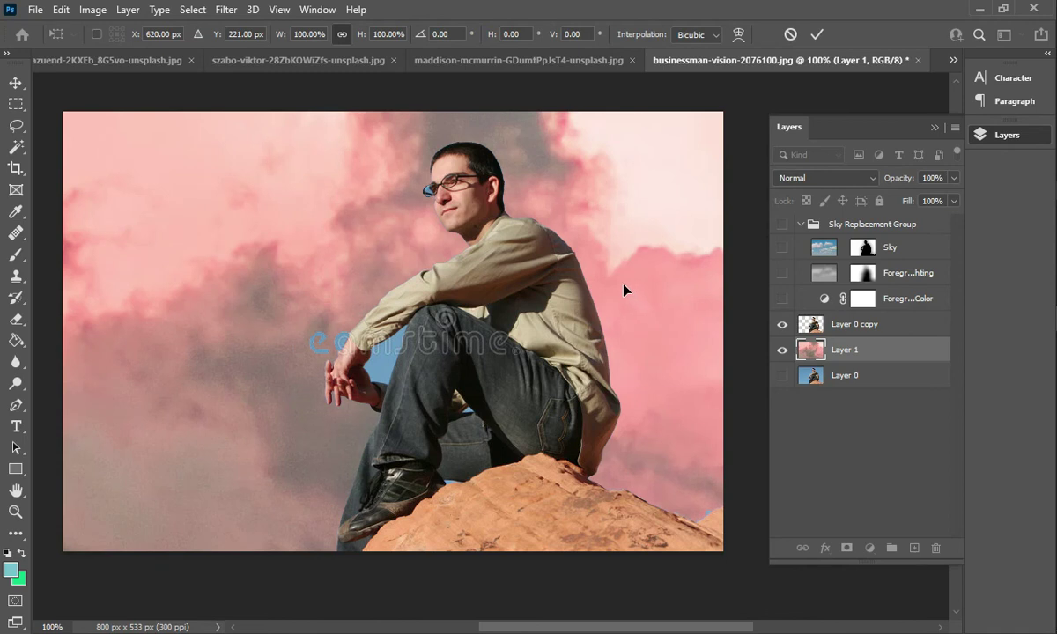
{"action": "left_click_drag", "start_coordinate": [623, 290], "coordinate": [500, 289]}
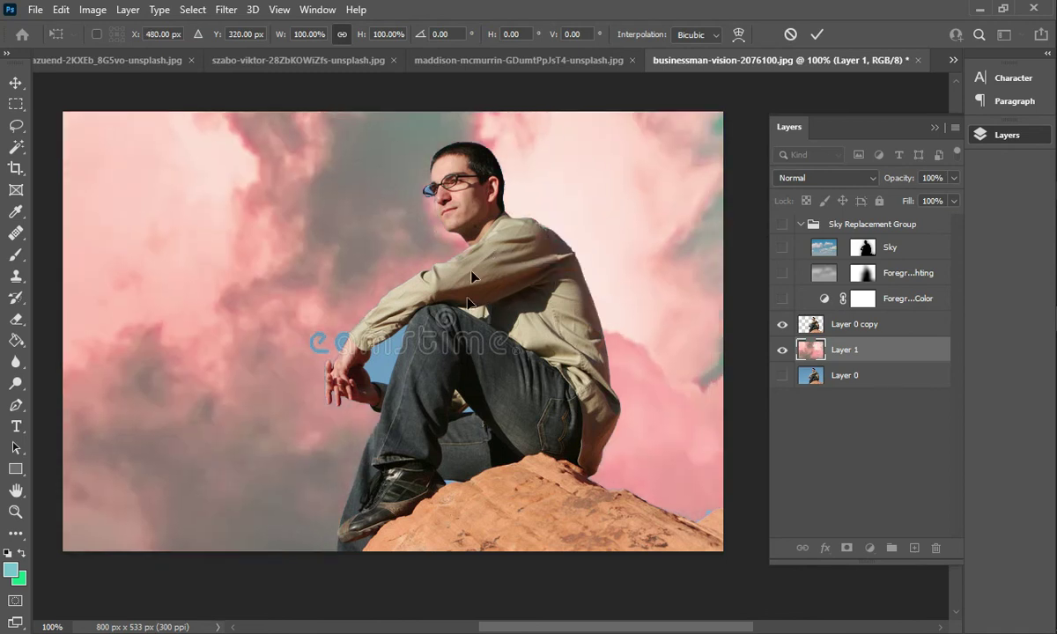
{"action": "scroll", "coordinate": [591, 302], "scroll_direction": "down", "scroll_amount": 1}
{"action": "scroll", "coordinate": [617, 317], "scroll_direction": "down", "scroll_amount": 2}
{"action": "scroll", "coordinate": [660, 321], "scroll_direction": "up", "scroll_amount": 2}
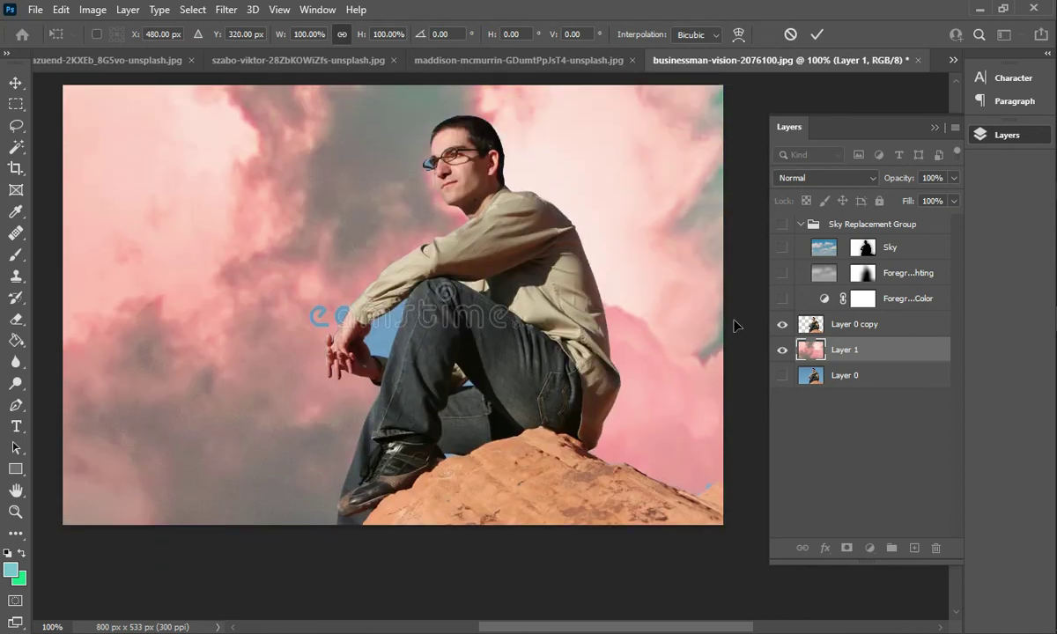
{"action": "key", "text": "Return"}
{"action": "left_click", "coordinate": [783, 224]}
{"action": "left_click", "coordinate": [782, 248]}
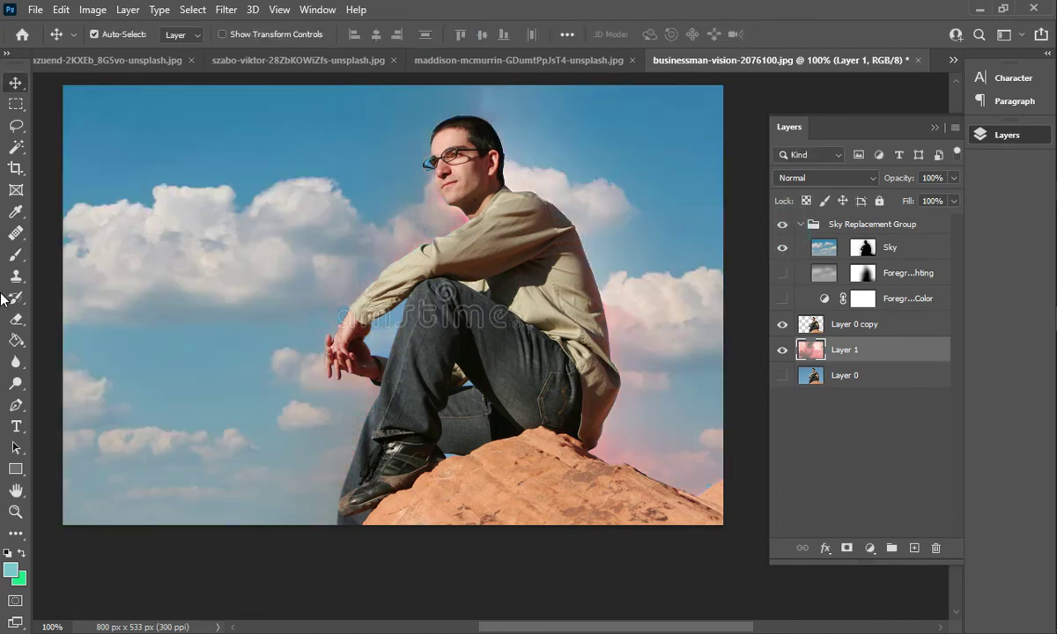
Save 'businessman-vision-2076100 copy.jpg' to Downloads as a JPEG at Quality 10 Maximum
{"action": "left_click", "coordinate": [36, 12]}
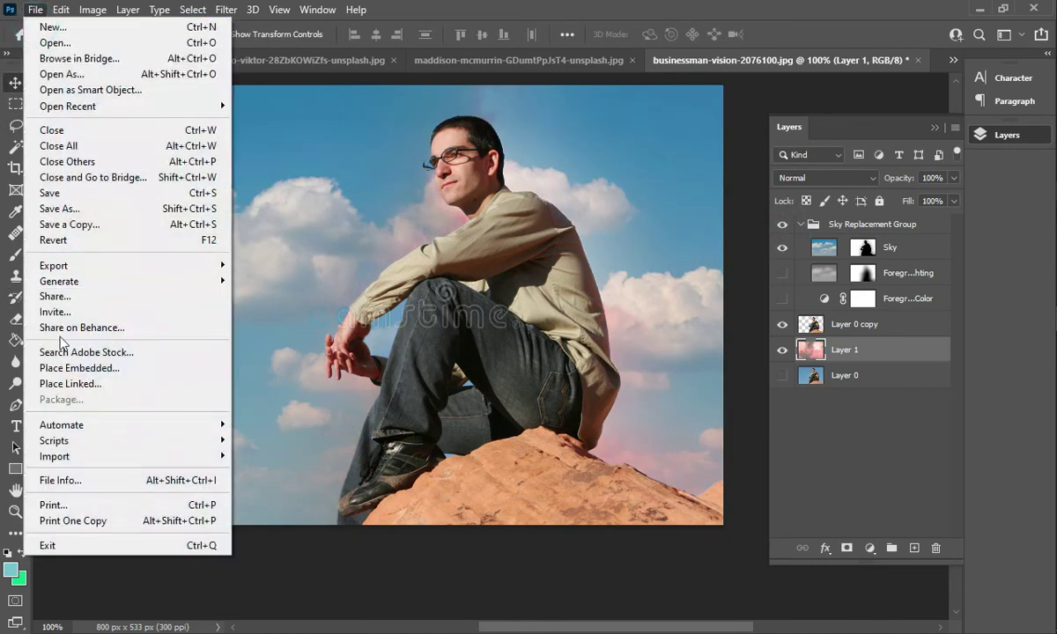
{"action": "left_click", "coordinate": [69, 224]}
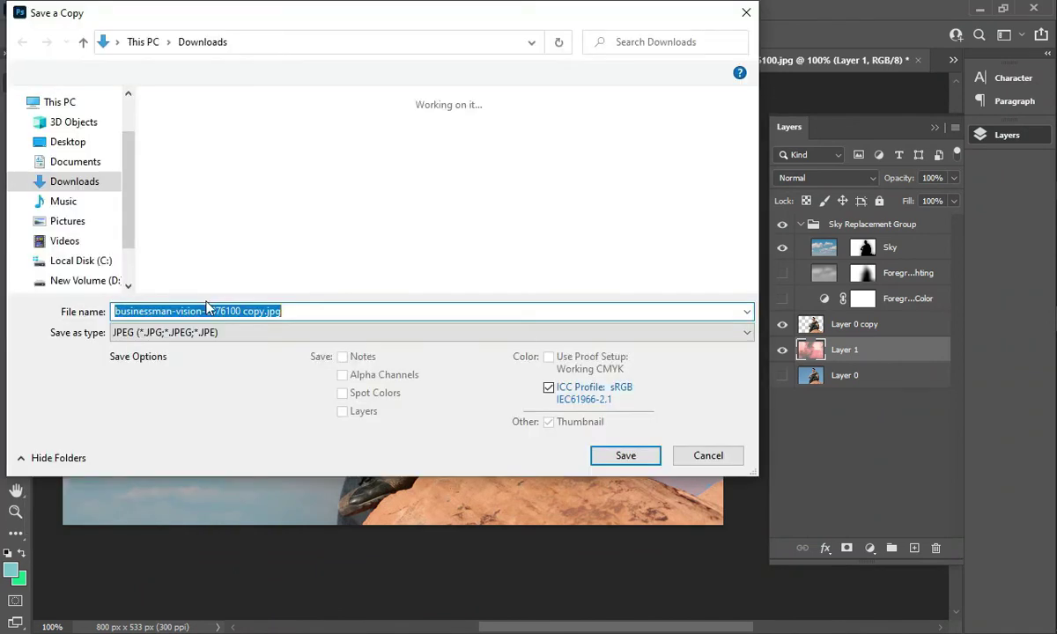
{"action": "left_click", "coordinate": [642, 457]}
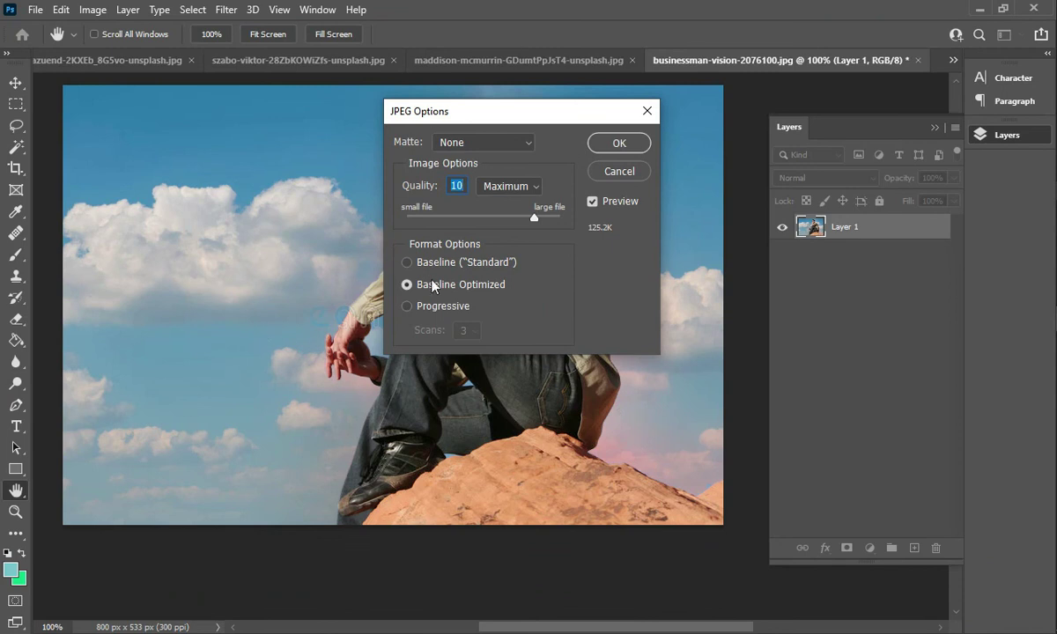
{"action": "left_click", "coordinate": [620, 144]}
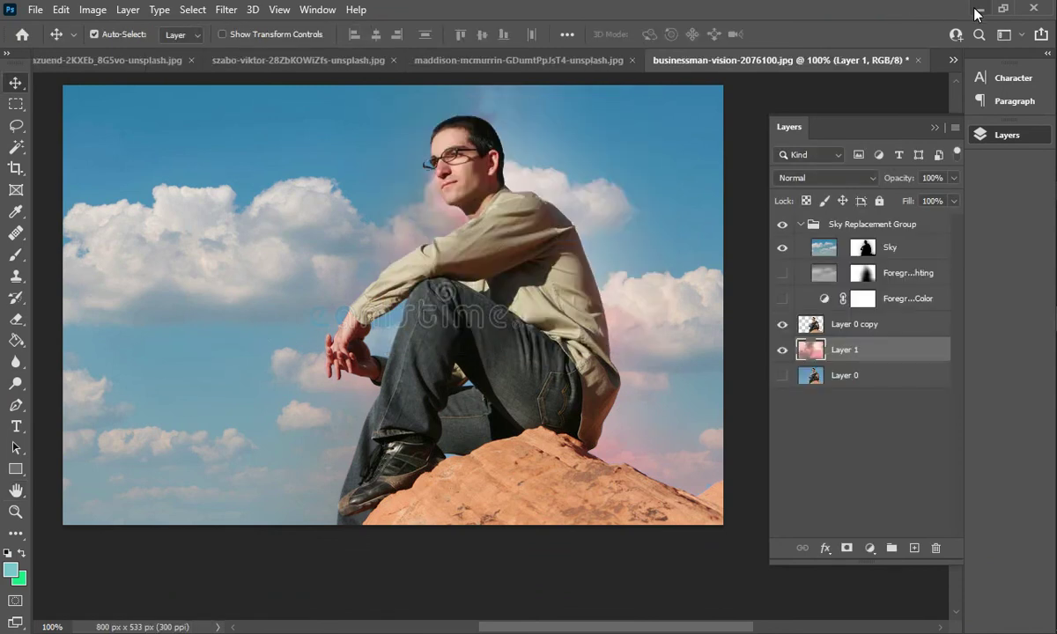